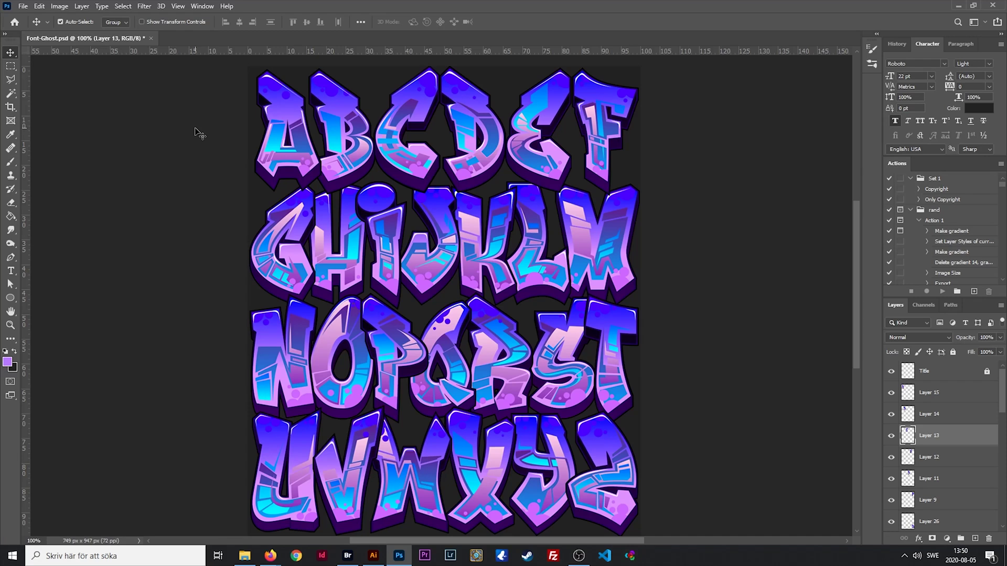
left_click_drag(301, 150, 302, 150)
left_click_drag(401, 157, 399, 157)
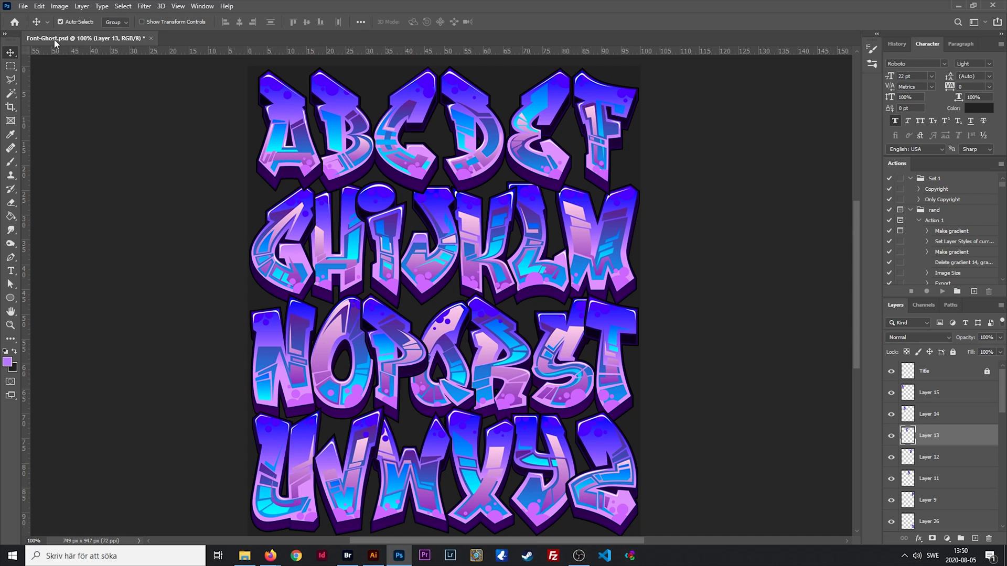
Create a new 1820 x 1214 pixel RGB document at 72 pixels per inch
left_click(23, 7)
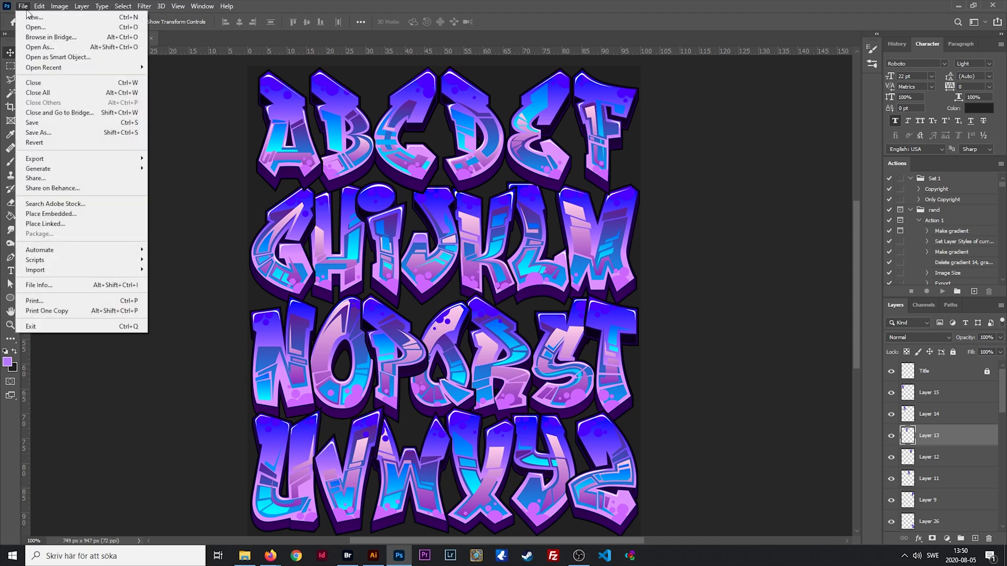
left_click(30, 17)
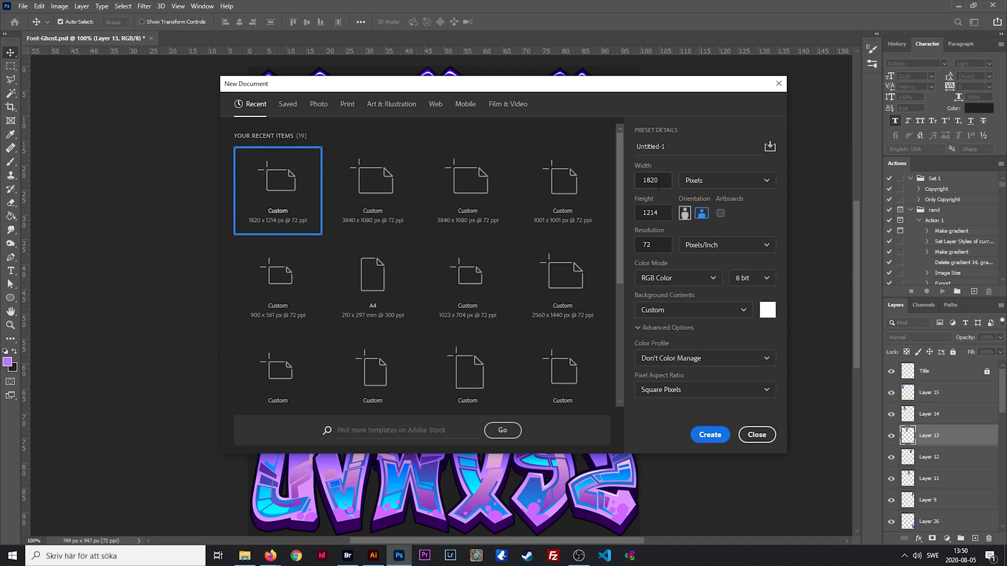
left_click(710, 435)
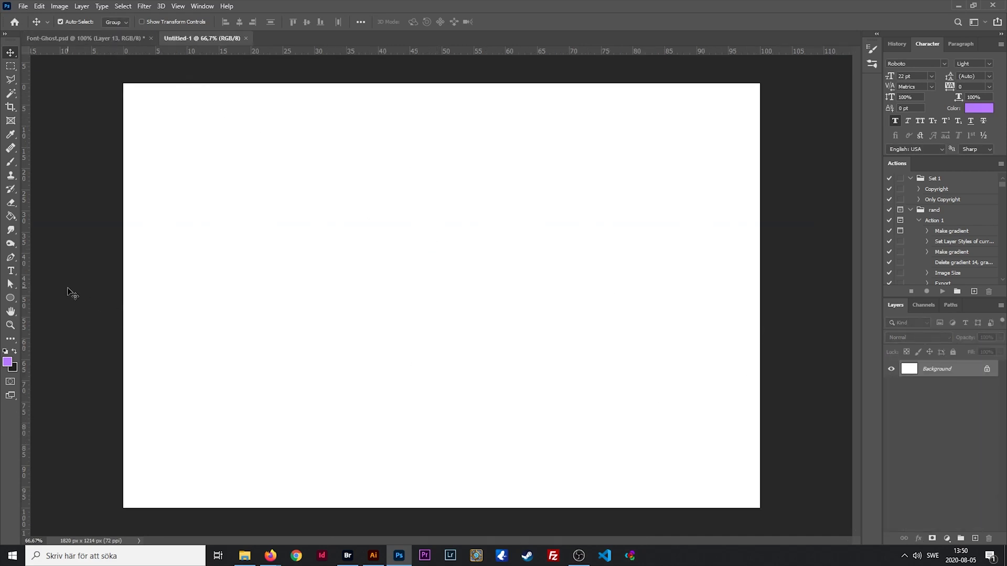
Swap the foreground and background colors and fill the white canvas with the near-black color
left_click(10, 217)
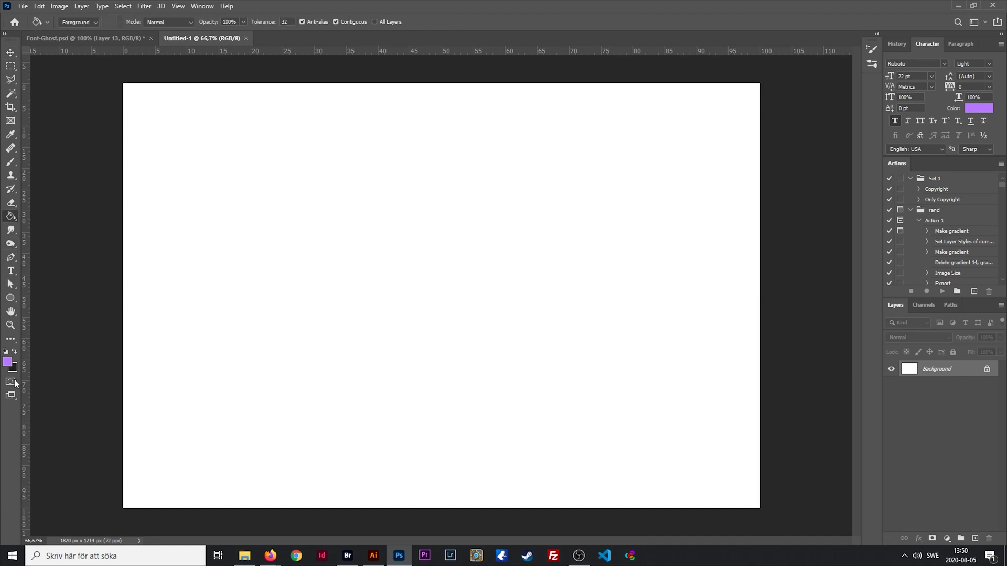
left_click(15, 351)
left_click(341, 255)
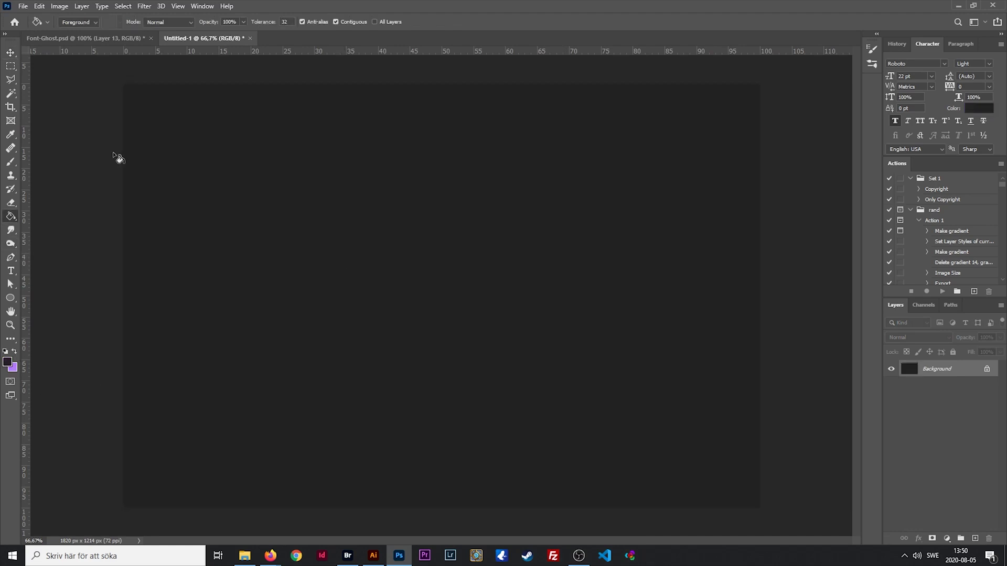
key("v")
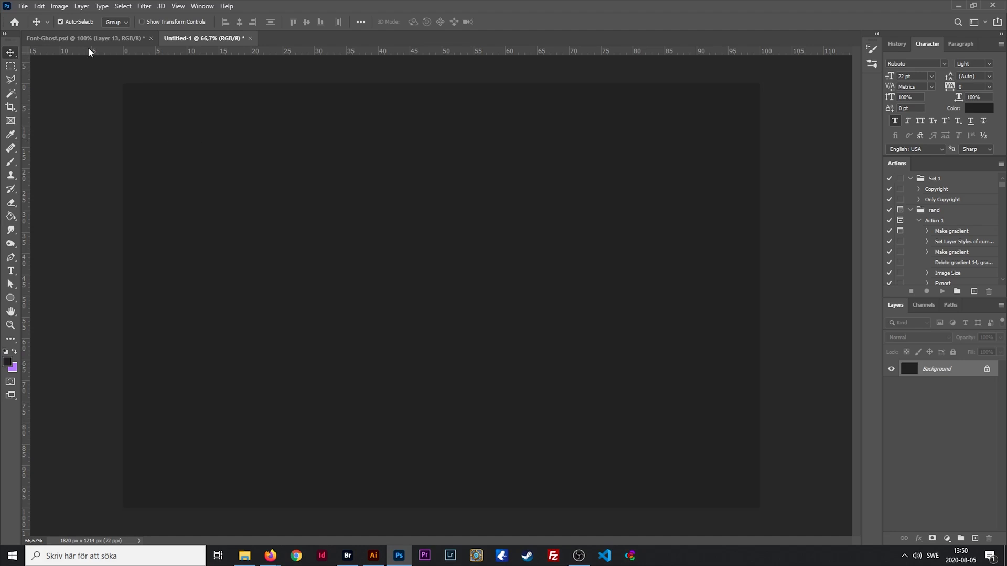
Copy the letters O, P, Q, R and Y together from Font-Ghost.psd into the new document, and close Font-Ghost.psd
left_click_drag(105, 38, 685, 46)
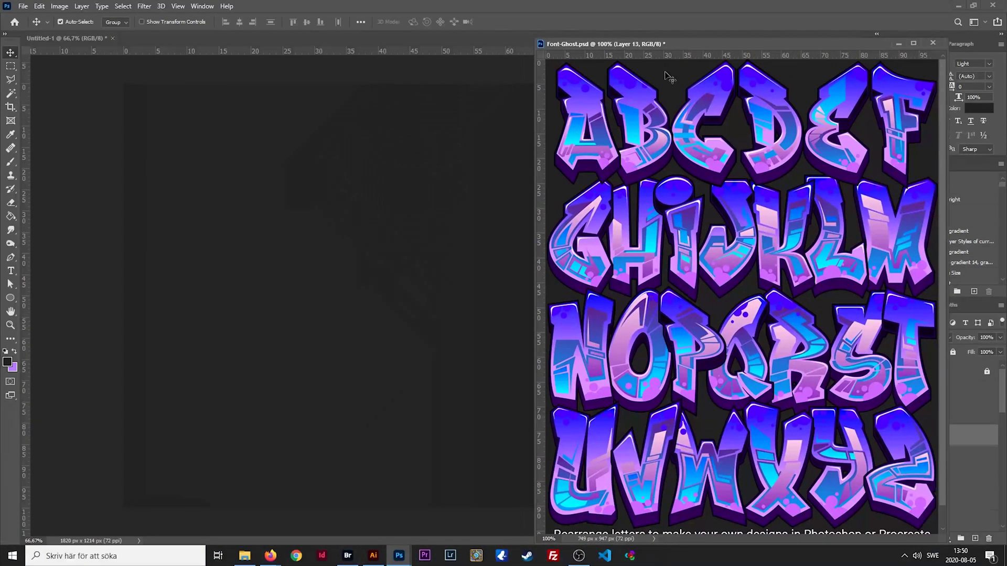
left_click(740, 143)
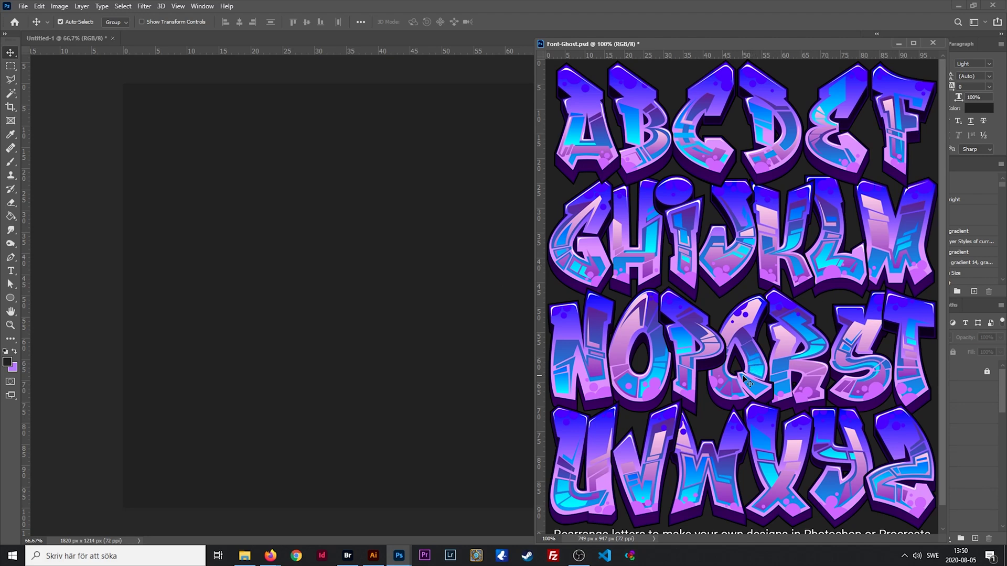
left_click(691, 340)
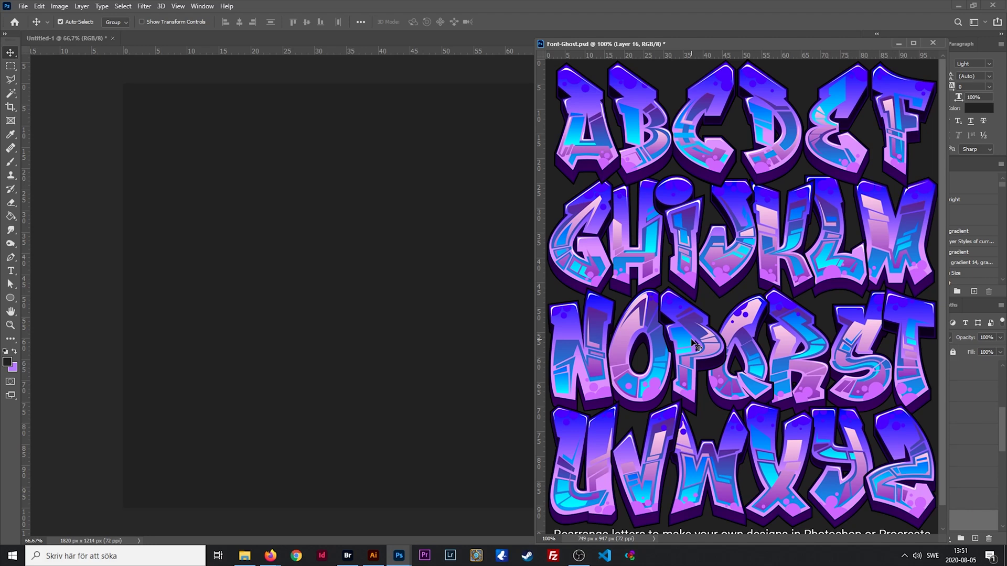
left_click(647, 323, "shift")
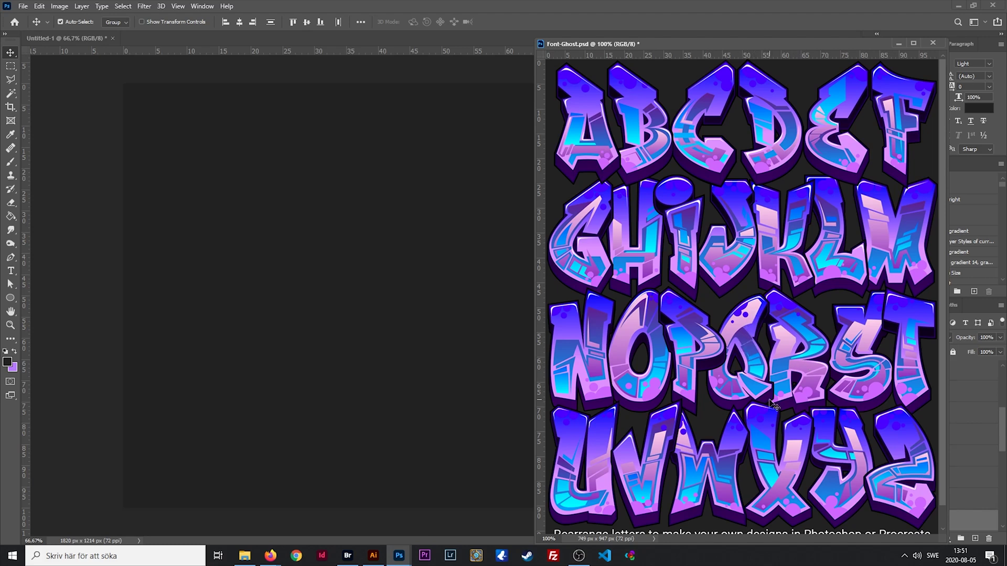
left_click(837, 456)
left_click_drag(838, 457, 388, 288)
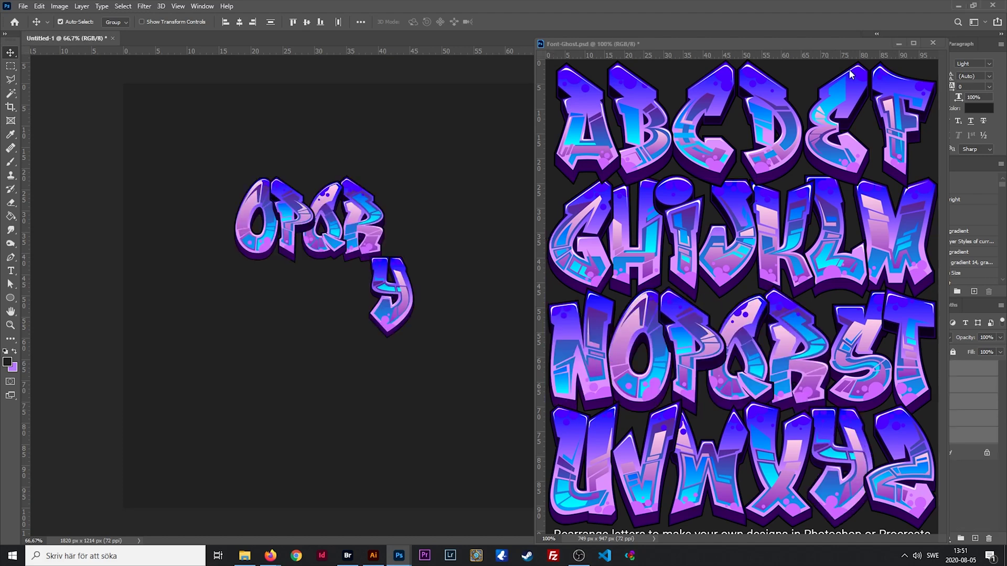
left_click(932, 43)
left_click(499, 206)
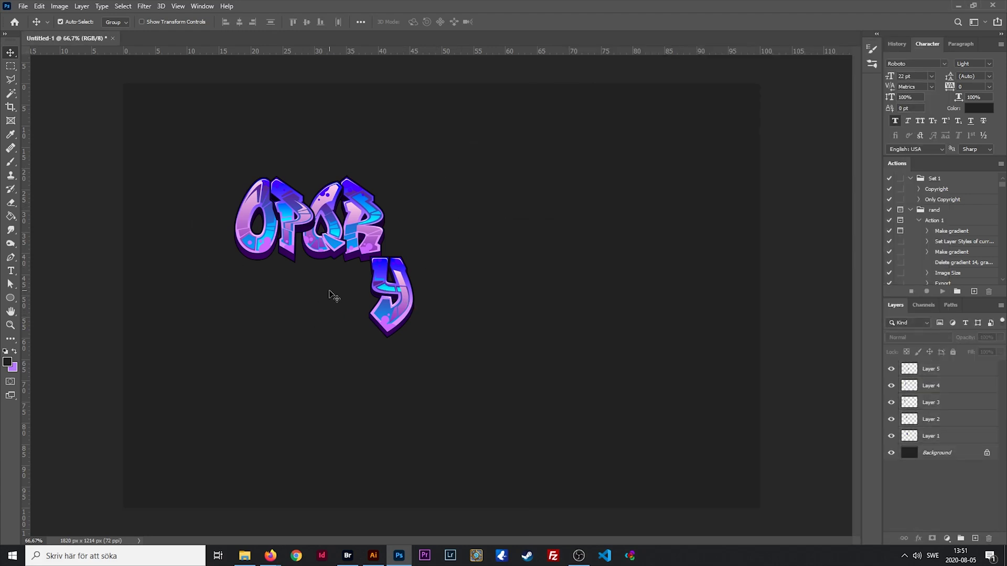
Arrange the copied letters in one row so they spell PORQY with closely fitted edges
left_click_drag(289, 219, 277, 321)
left_click_drag(266, 247, 321, 355)
left_click_drag(373, 240, 414, 346)
left_click_drag(419, 220, 435, 341)
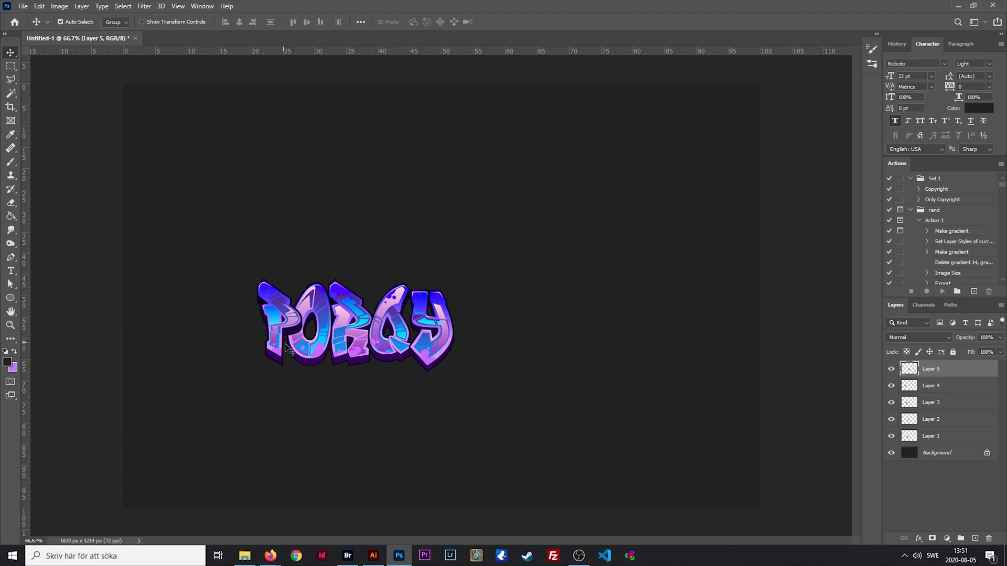
left_click(308, 352)
left_click_drag(308, 352, 375, 339)
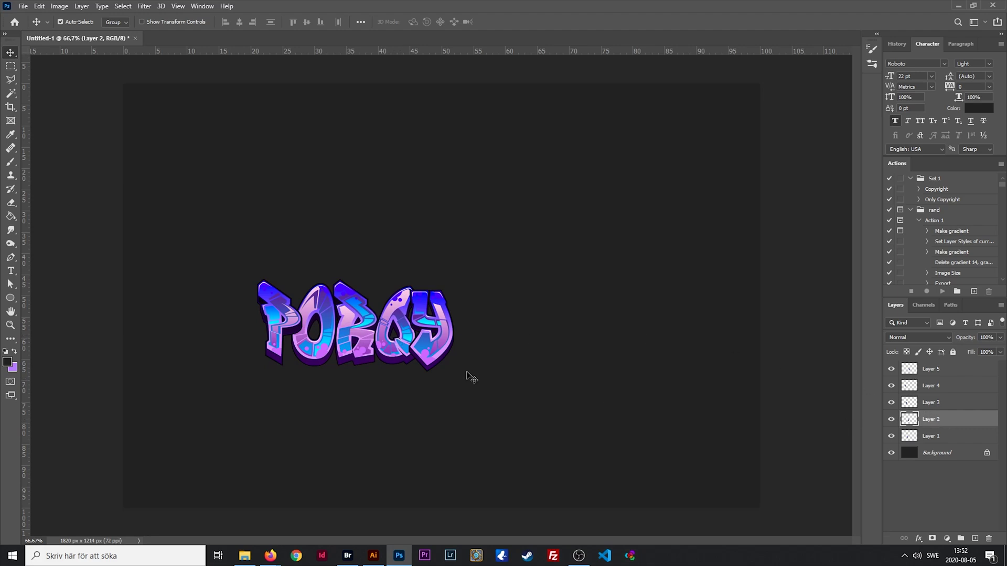
Set auto-select to Layer and reorder the letter layers so R sits above Q and Y sits behind Q
left_click(111, 21)
left_click(112, 30)
left_click(350, 317)
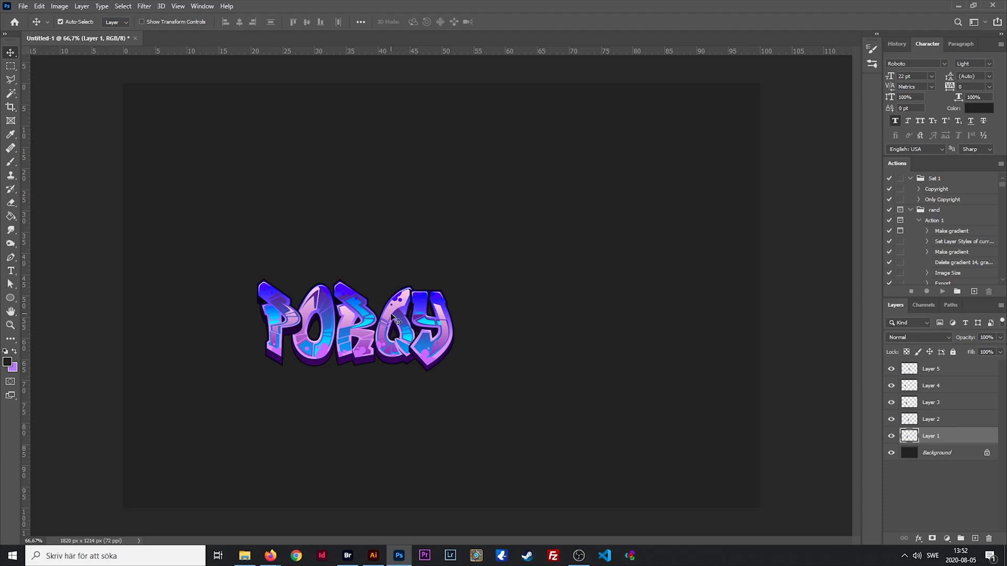
left_click(393, 319)
left_click_drag(936, 424, 936, 441)
left_click_drag(438, 327, 447, 324)
left_click_drag(936, 370, 952, 436)
left_click(424, 329)
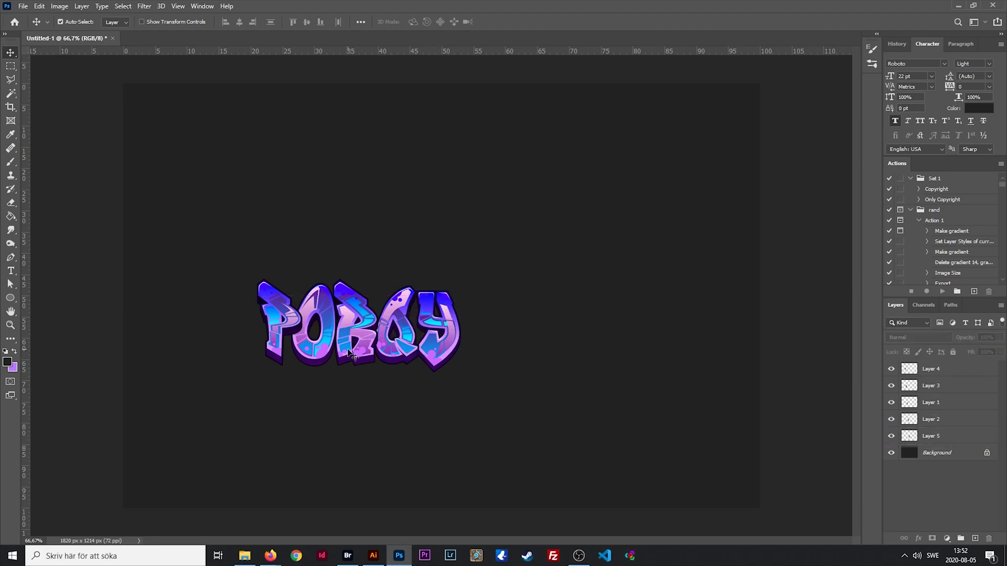
Move the Y left so it tucks tightly behind the Q at roughly the same top height
left_click(10, 325)
left_click(354, 320)
left_click(354, 319)
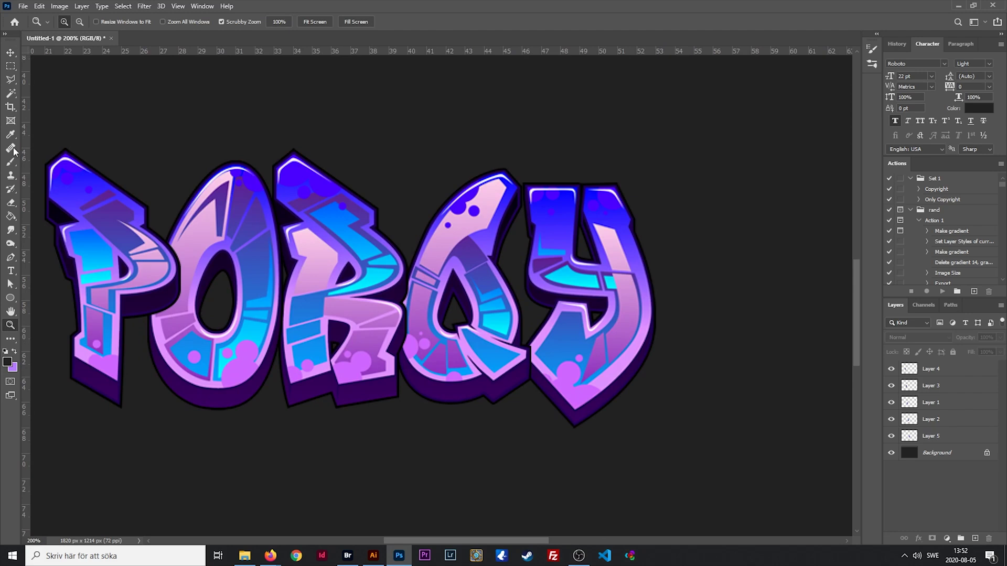
left_click(361, 312, "alt")
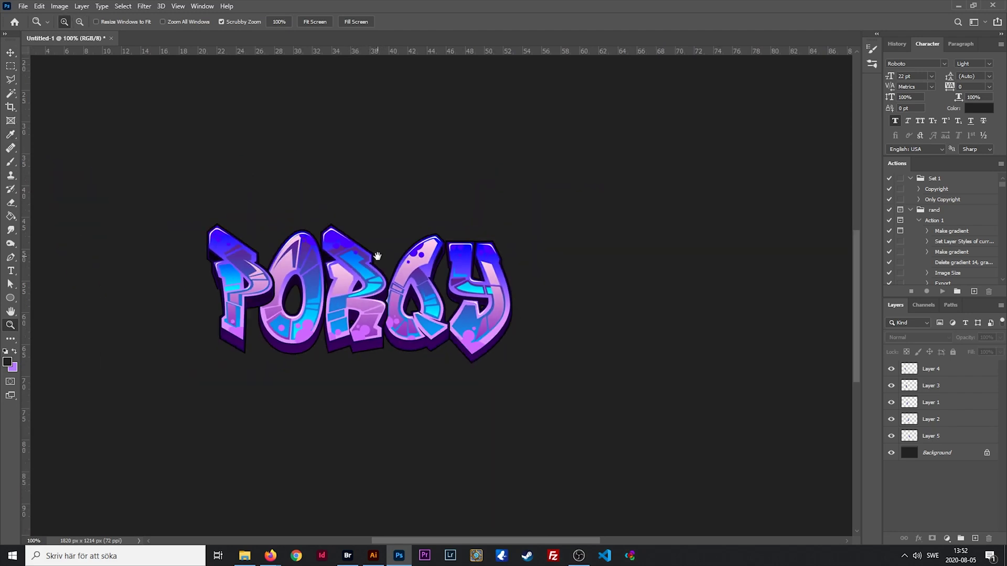
left_click_drag(375, 256, 384, 257)
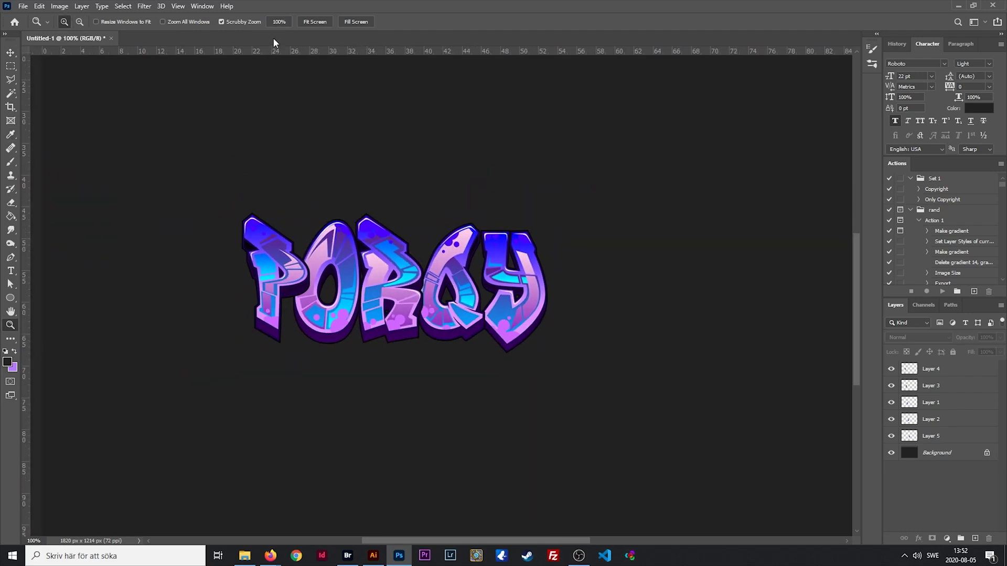
left_click(10, 53)
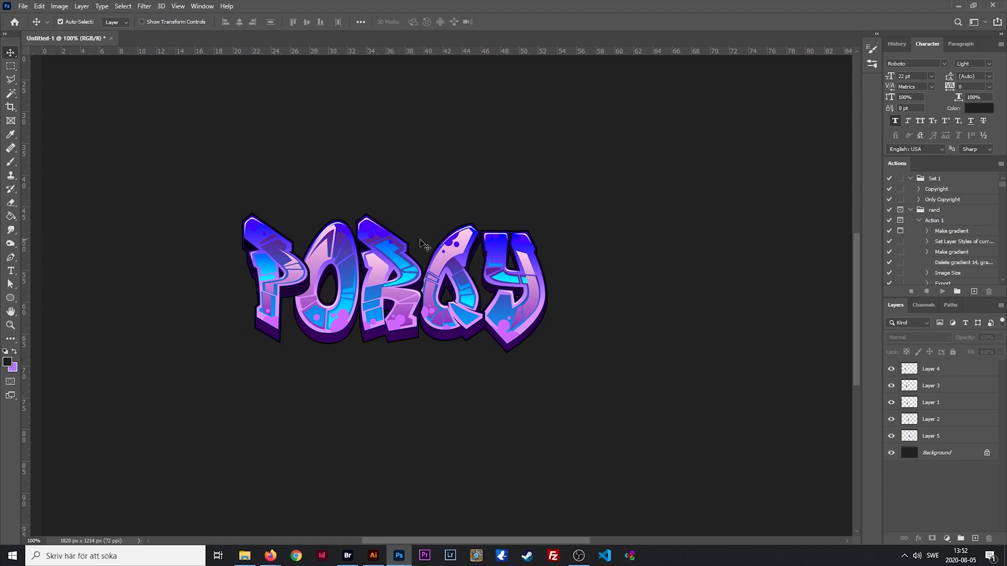
left_click_drag(509, 289, 502, 278)
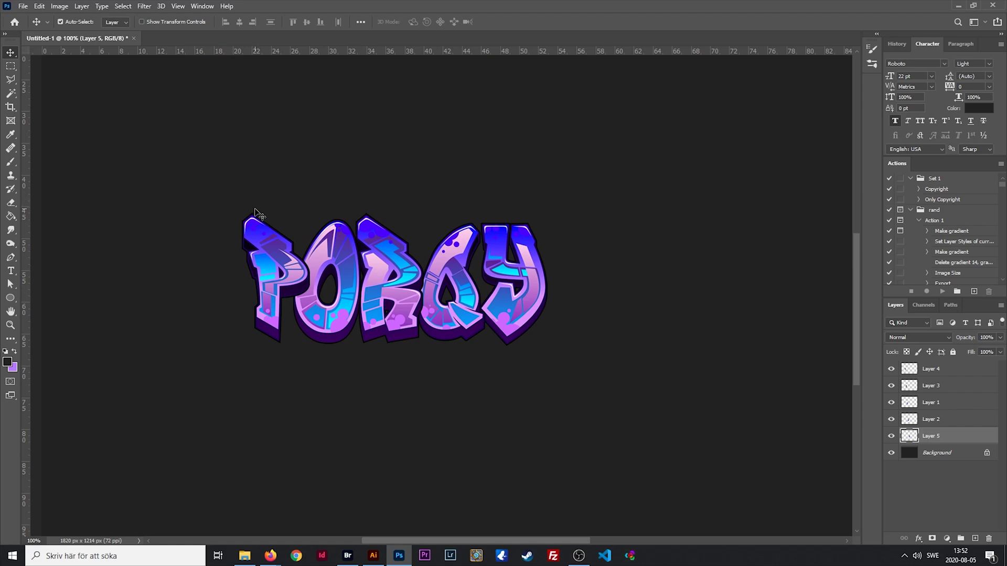
left_click_drag(511, 307, 512, 310)
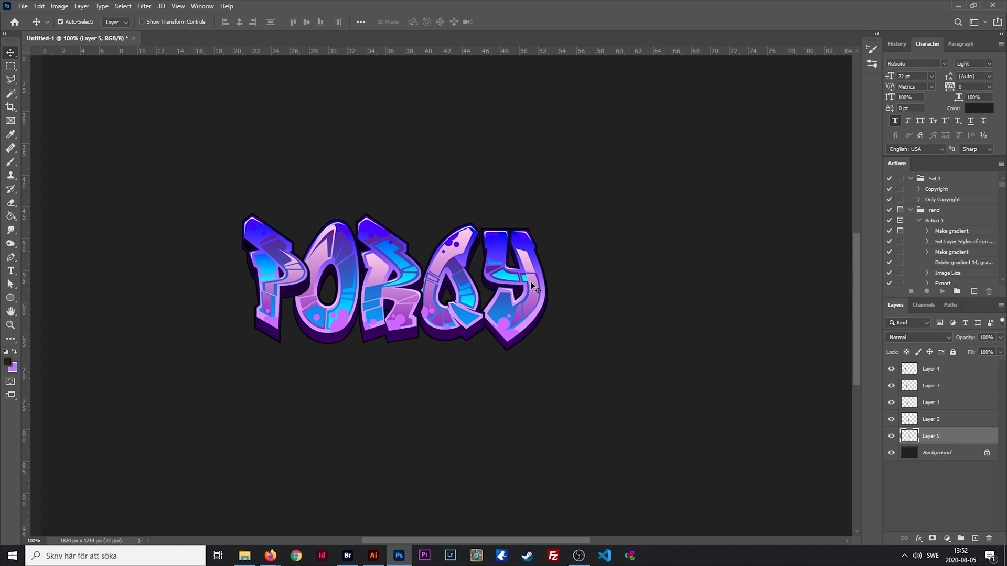
left_click(451, 318)
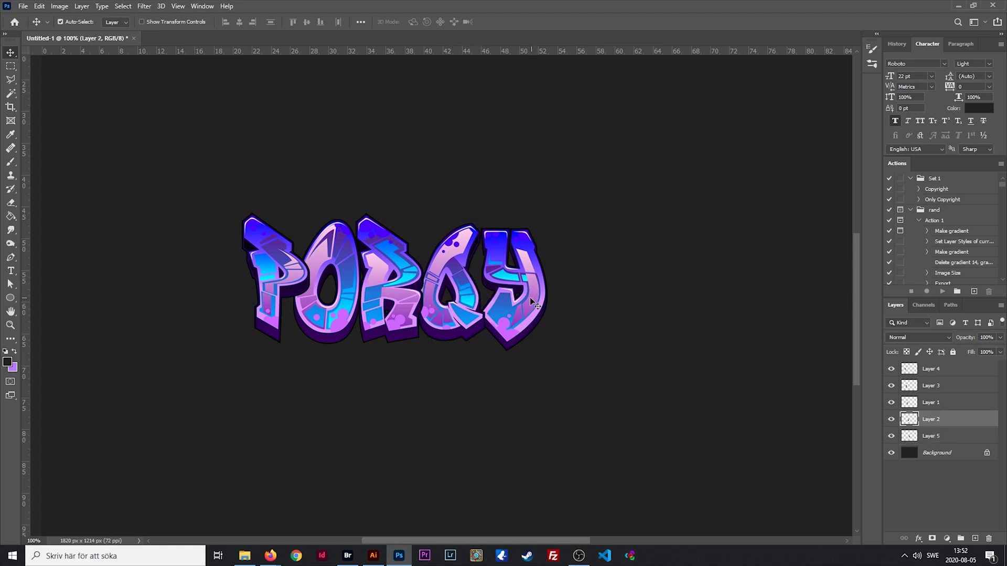
left_click_drag(527, 303, 518, 302)
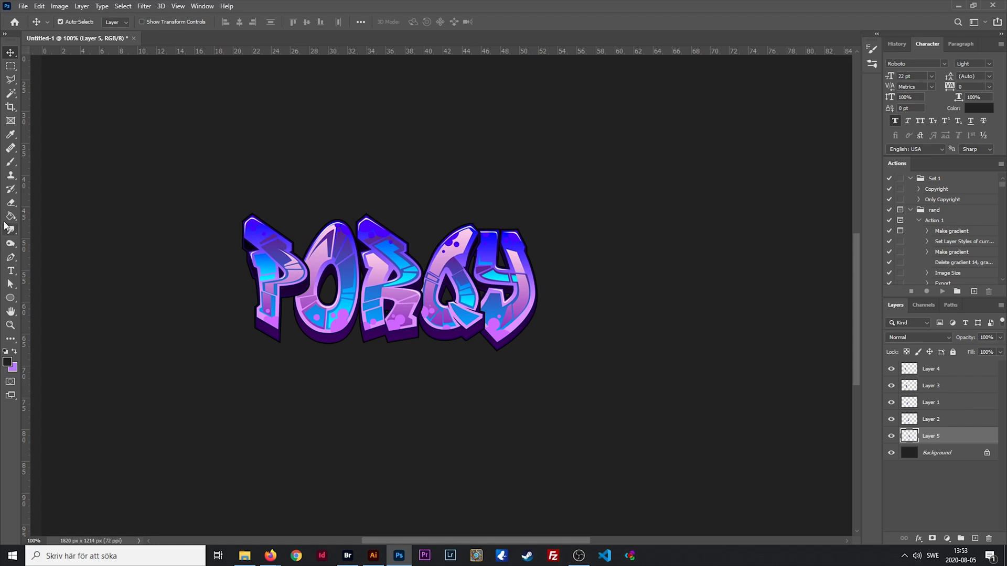
left_click(11, 271)
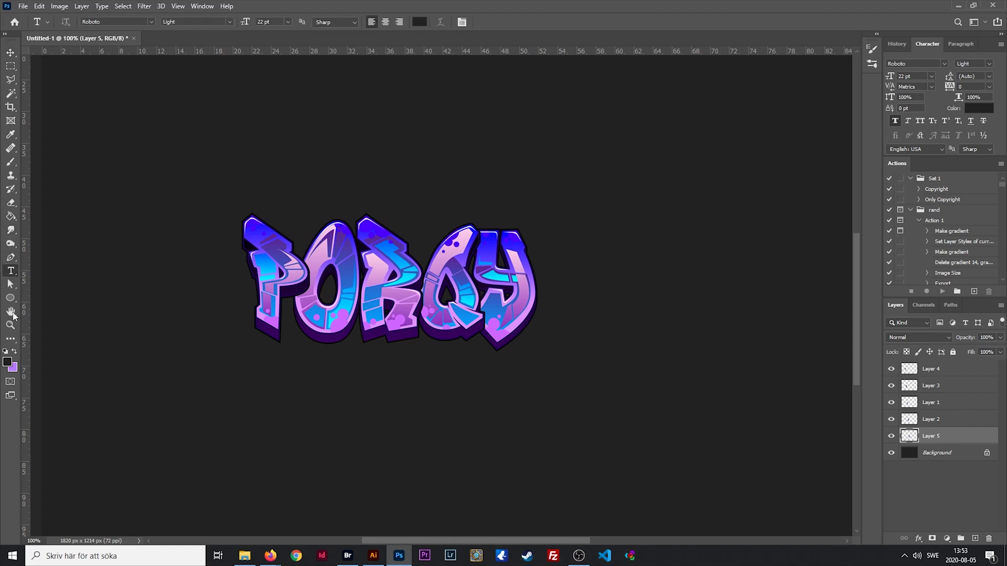
left_click(276, 151)
key("BackSpace")
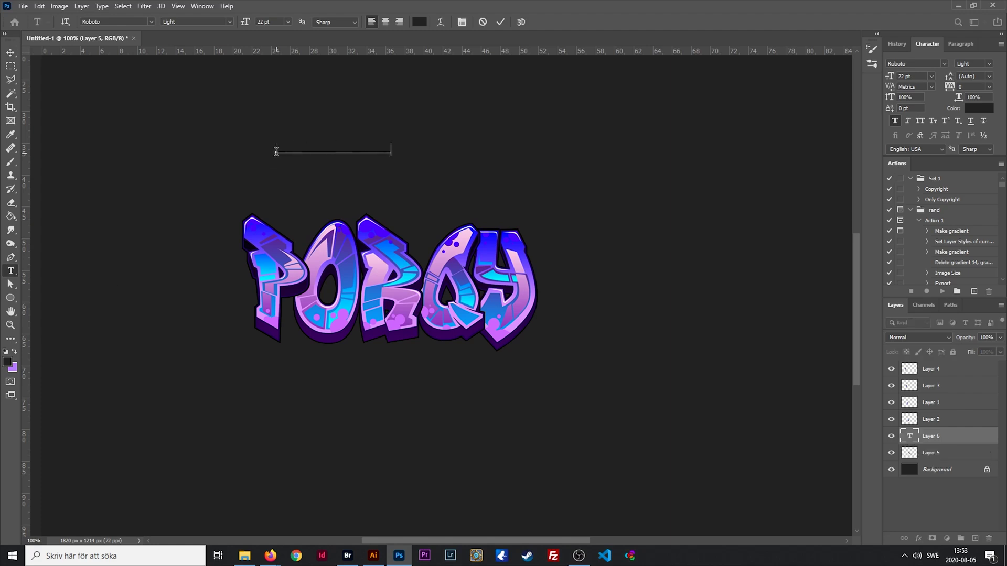
left_click(11, 52)
key("F2")
left_click(961, 307)
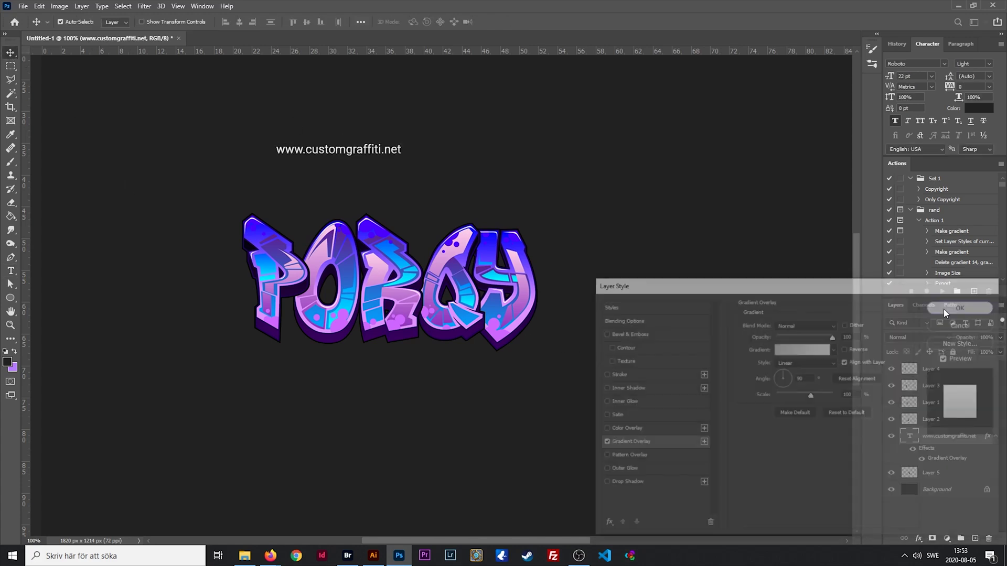
left_click_drag(332, 155, 371, 99)
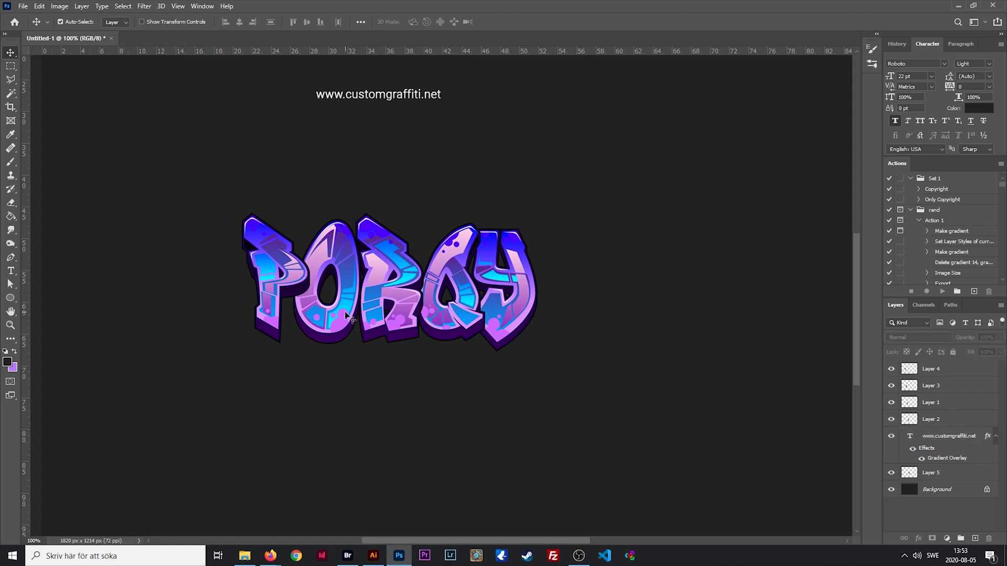
Shift O, R, Q and Y left for tighter spacing, lowering O and Q slightly and raising R and Y
left_click_drag(303, 313, 295, 306)
left_click_drag(530, 287, 524, 279)
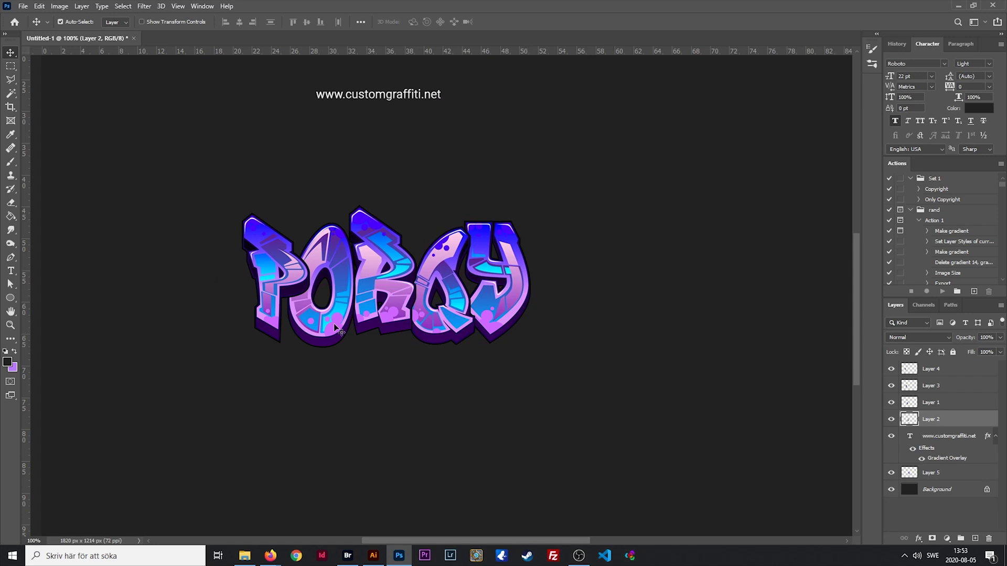
left_click(562, 270)
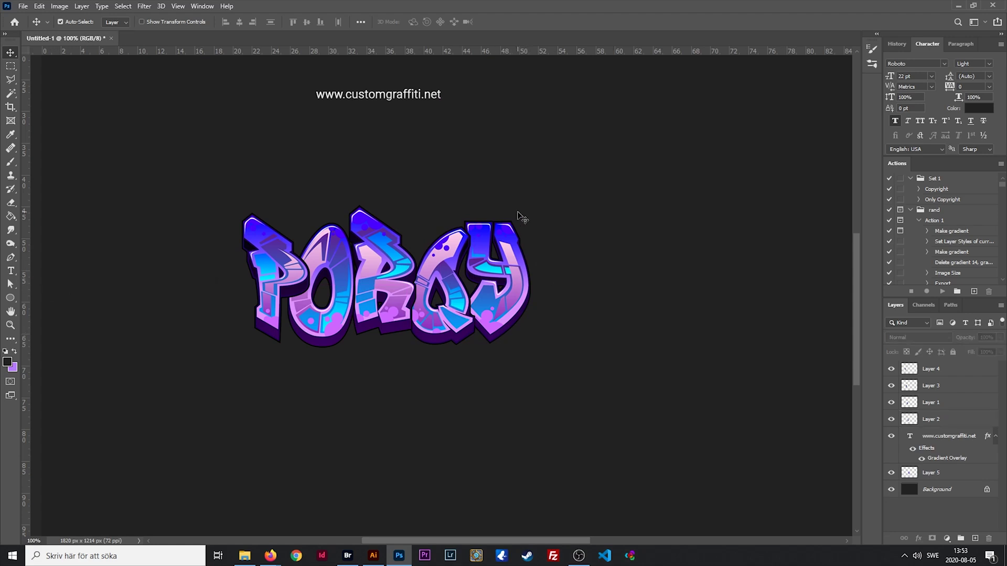
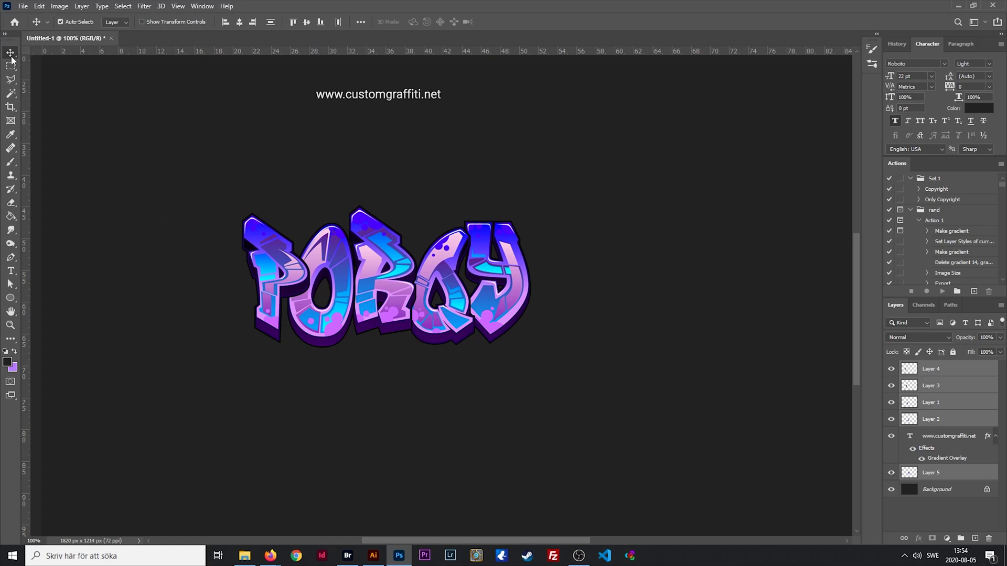
Move the Y's layer above the web address text layer so all five letter layers are stacked together
left_click_drag(616, 187, 587, 210)
left_click_drag(942, 475, 937, 437)
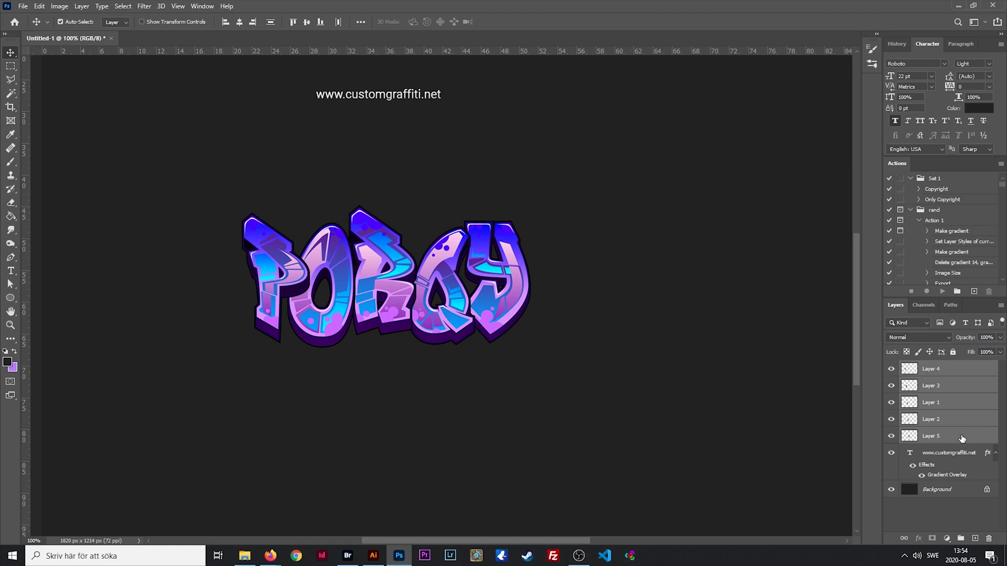
Duplicate the five letter layers and merge the copies into a single layer
key("ctrl")
left_click_drag(959, 440, 975, 537)
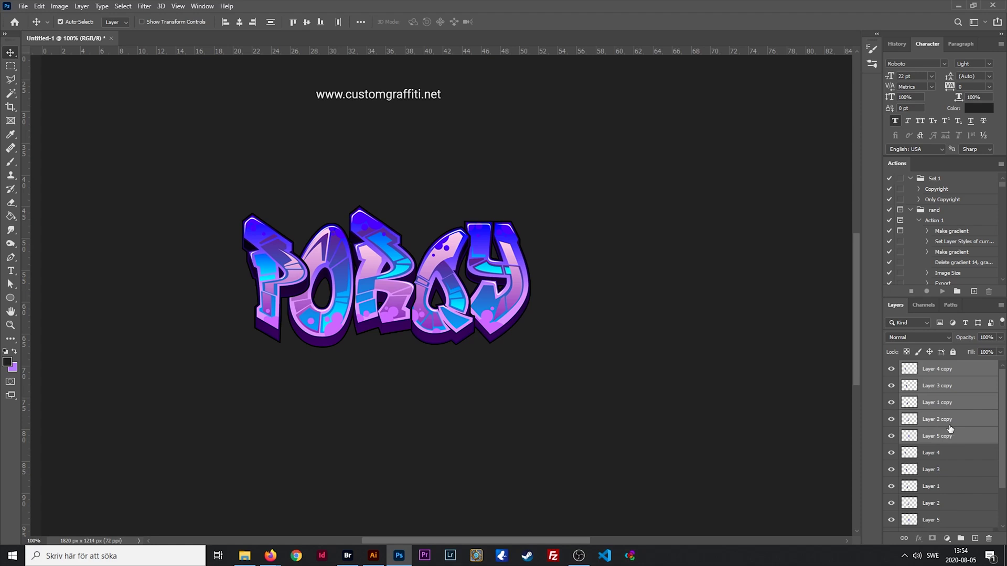
key("ctrl+e")
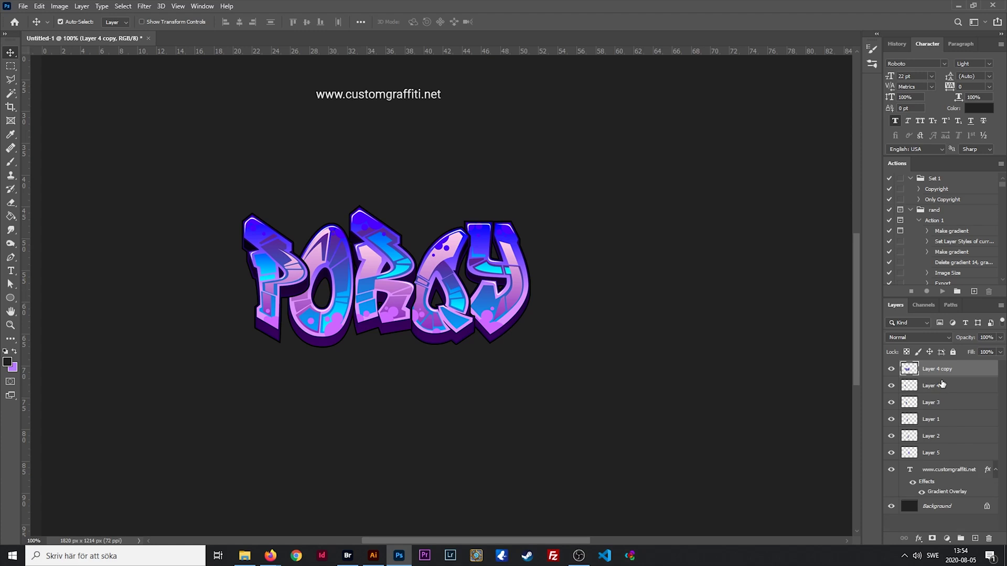
Move the merged lettering copy beneath the five letter layers and give it a white Stroke layer style
left_click_drag(944, 370, 937, 459)
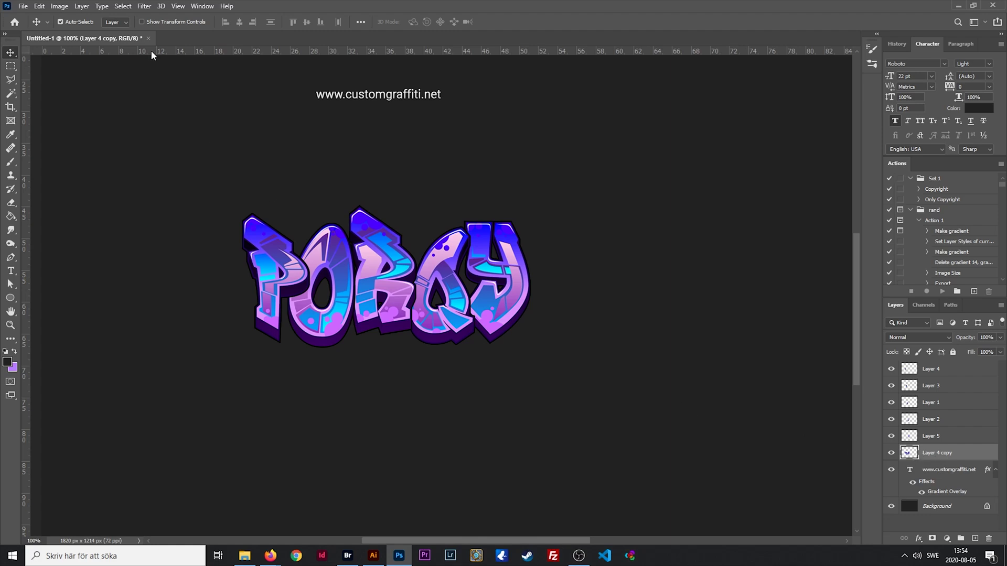
left_click(82, 6)
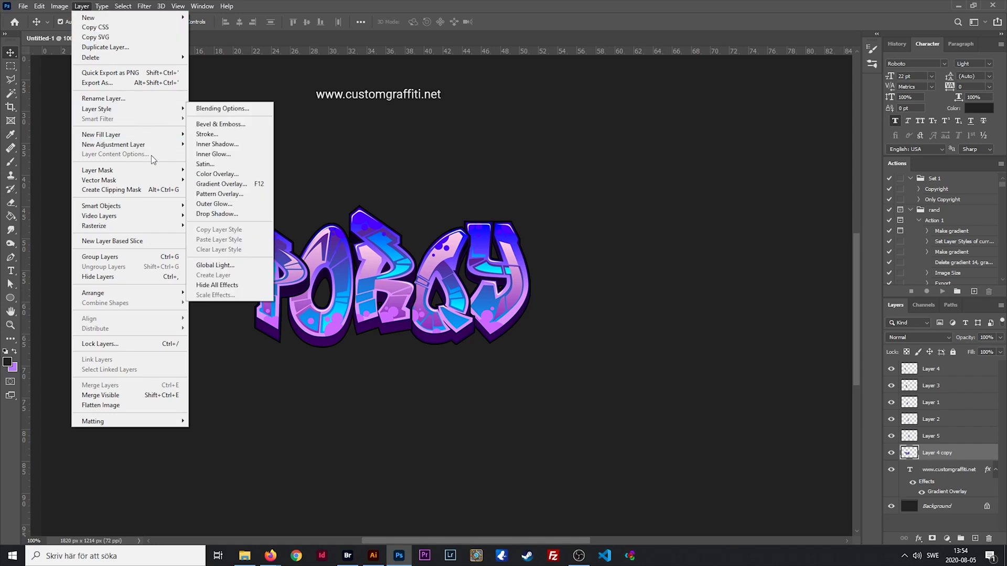
mouse_move(136, 111)
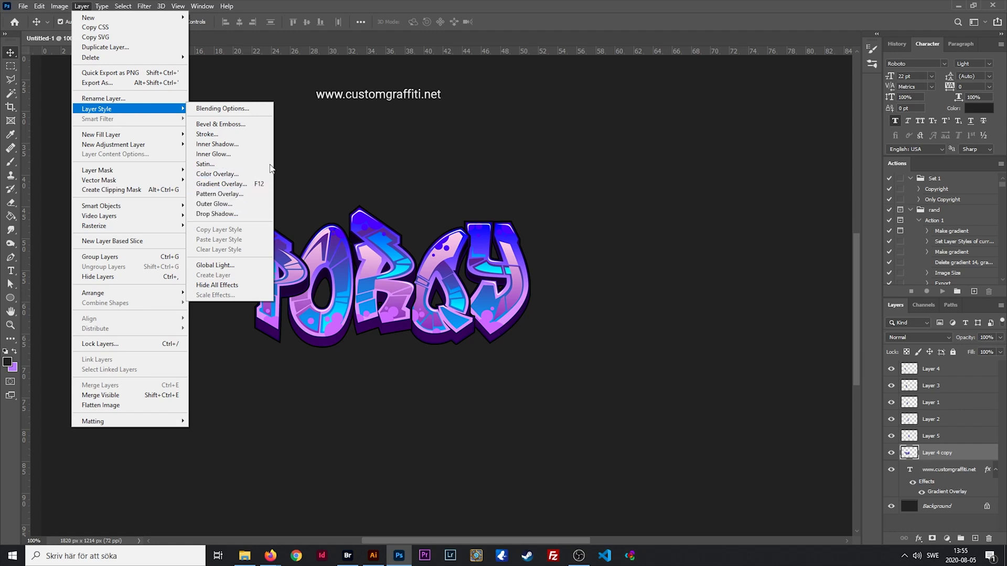
left_click(213, 135)
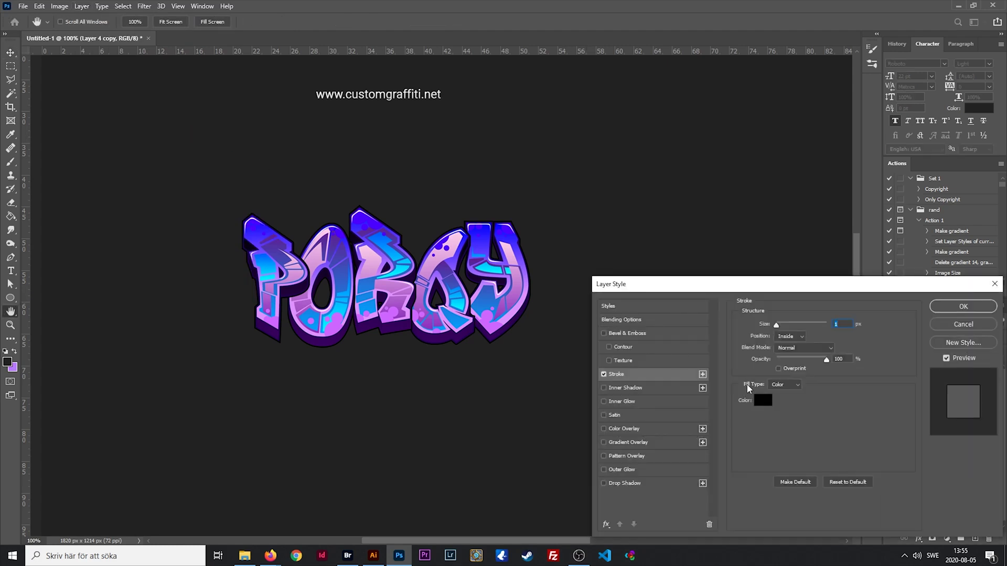
left_click(766, 401)
left_click_drag(777, 348, 729, 300)
left_click(966, 295)
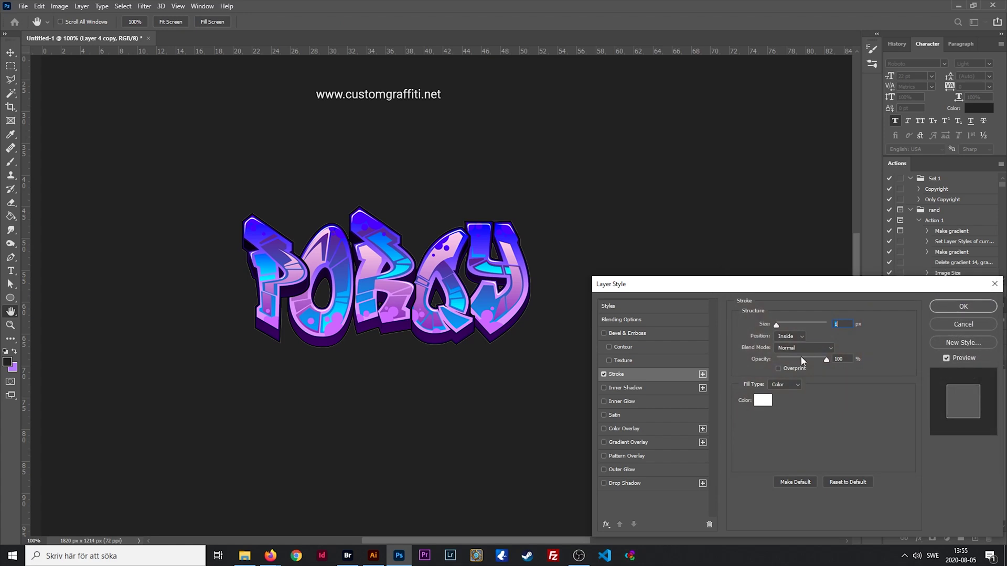
Set the stroke's size to 4 px and its position to Outside, and apply the layer style
left_click_drag(779, 328, 782, 326)
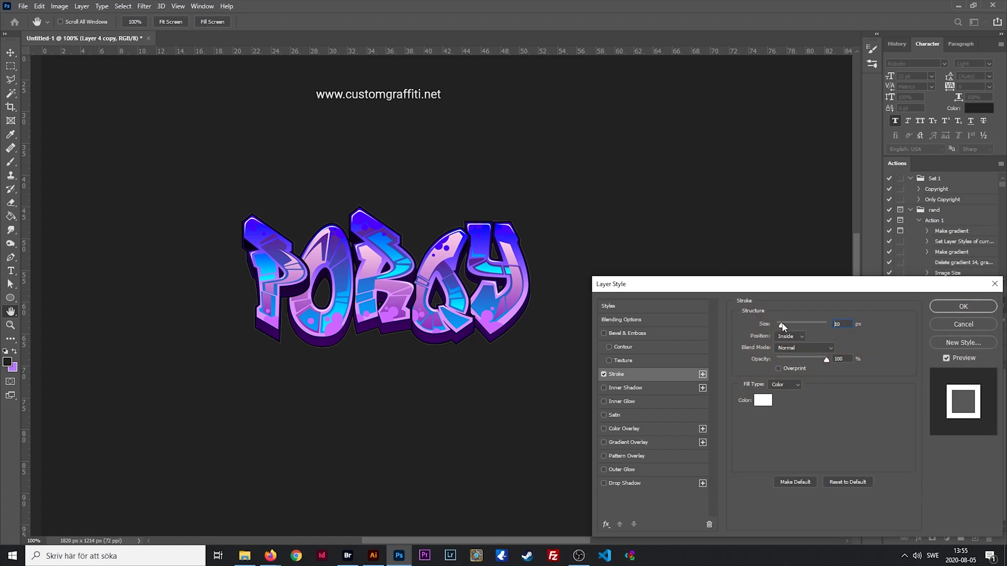
left_click(786, 339)
left_click(786, 337)
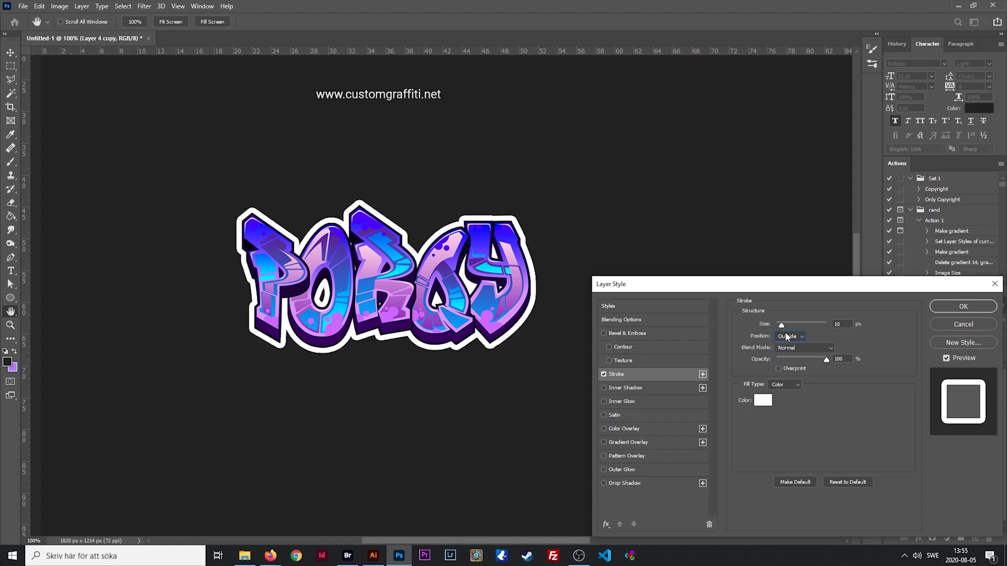
left_click_drag(781, 326, 778, 329)
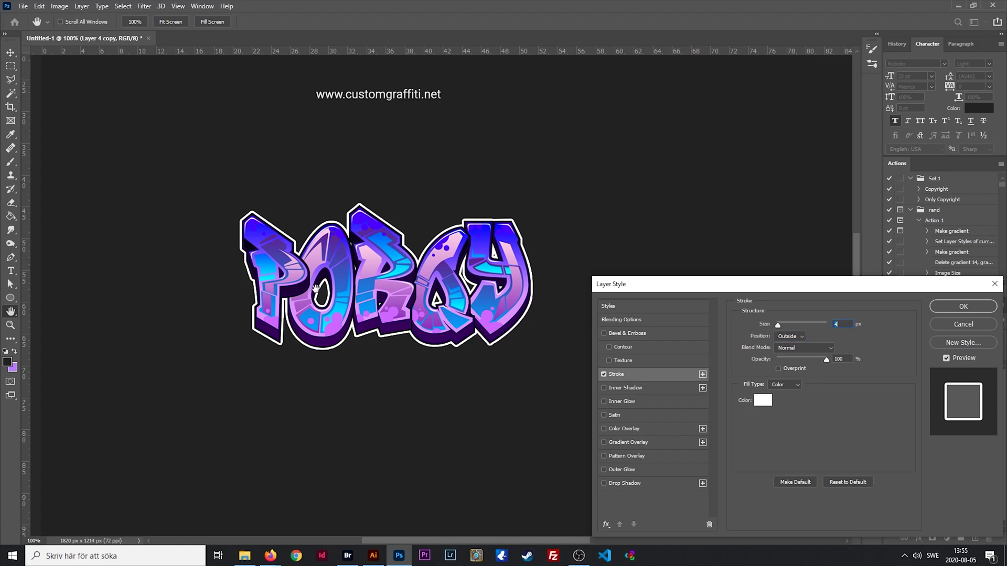
left_click(964, 308)
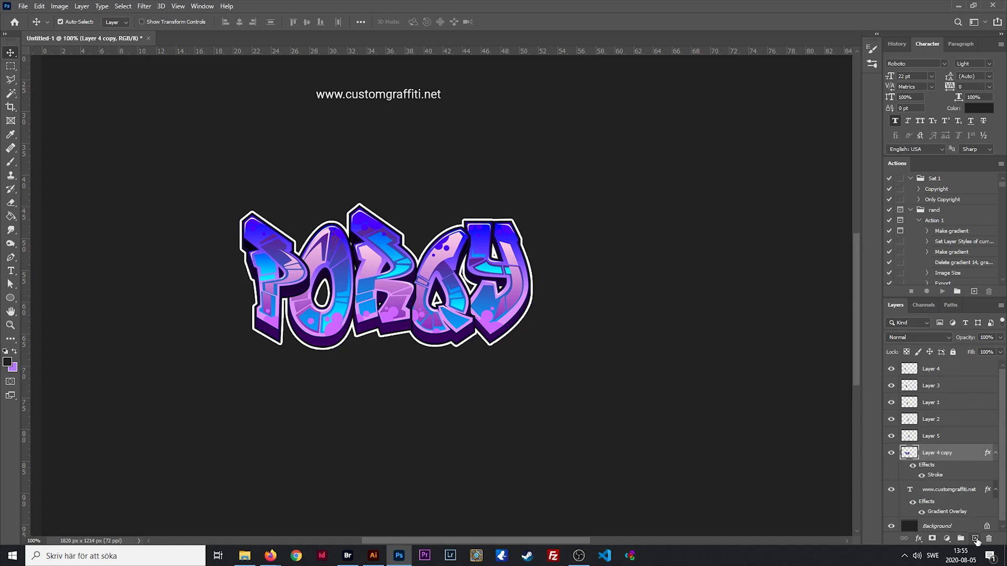
Create a new layer above the merged copy and set up an 86 px Brush with white as the foreground colour
left_click(975, 539)
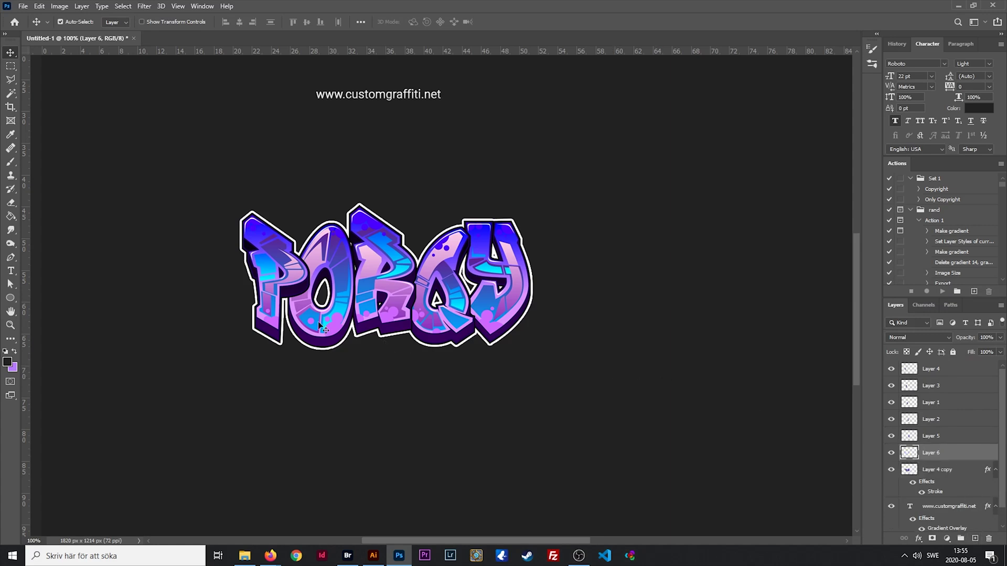
left_click(11, 161)
right_click(360, 282)
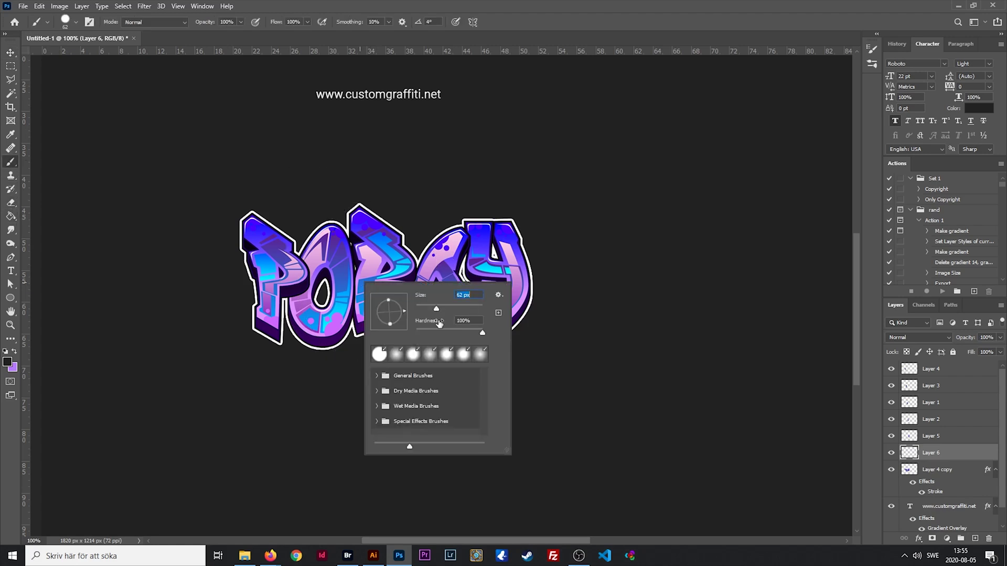
left_click_drag(441, 306, 445, 307)
left_click(8, 362)
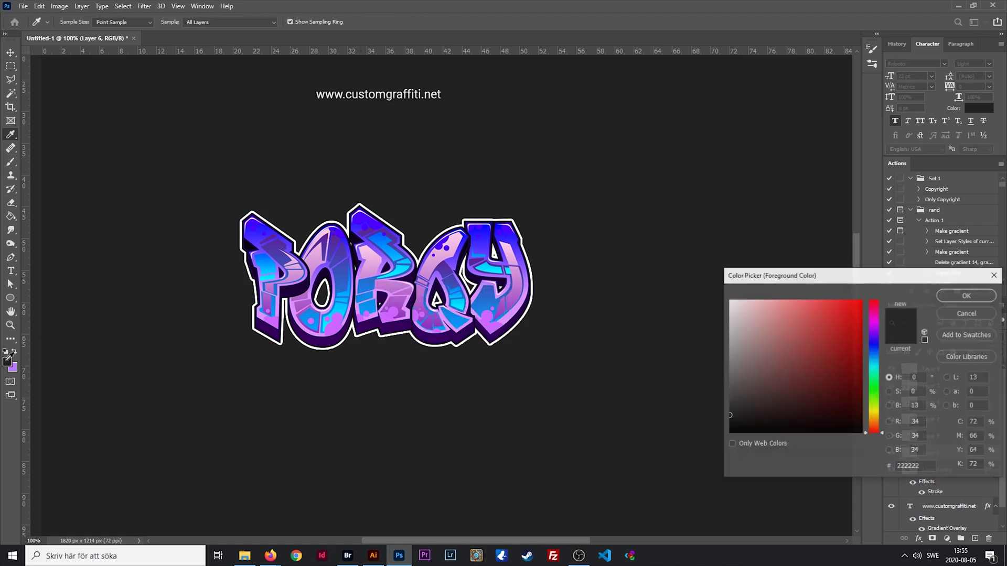
left_click_drag(730, 332, 713, 285)
left_click(969, 297)
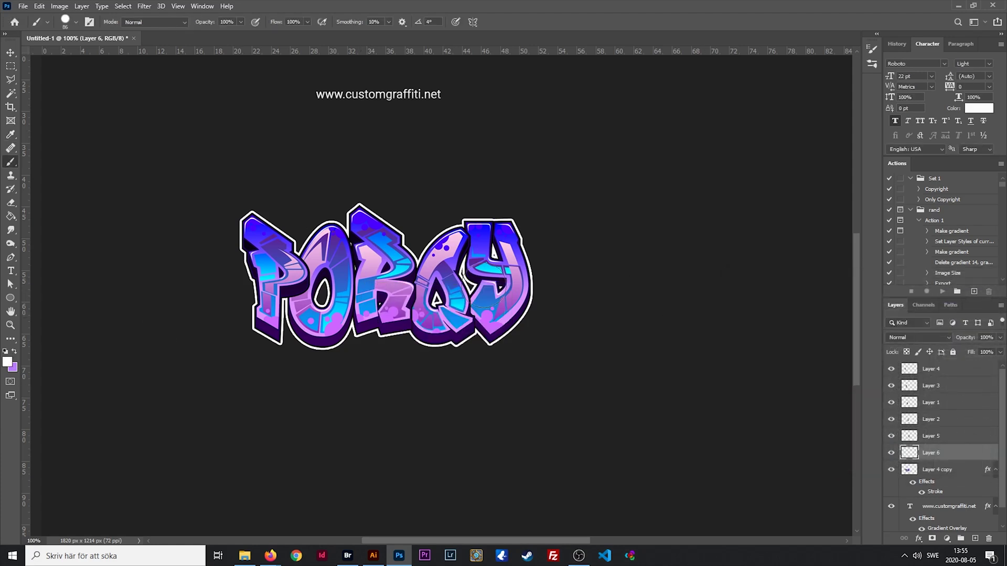
Paint large white bubbles on the new layer behind the letters, along the upper and lower edges of the lettering
left_click(297, 238)
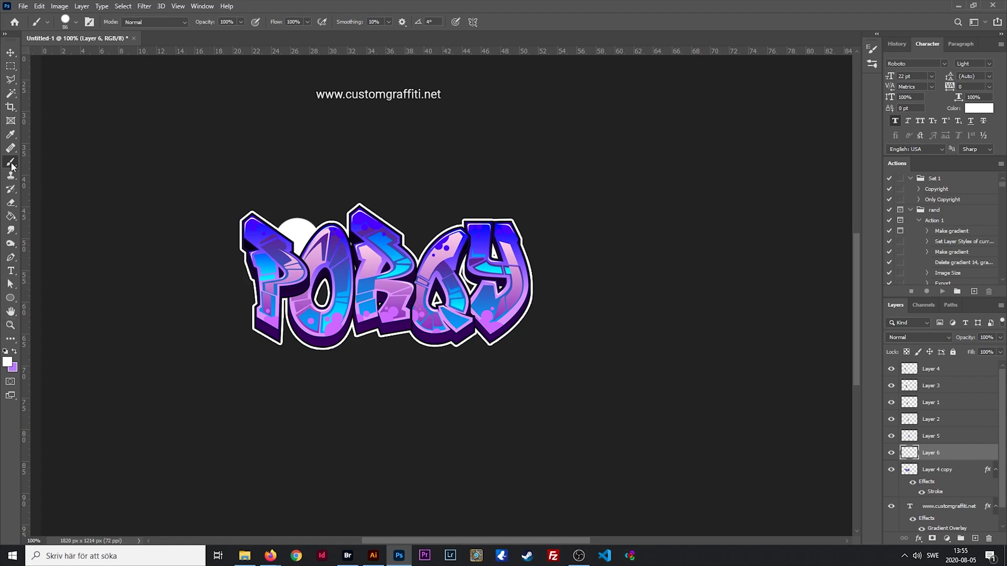
right_click(136, 172)
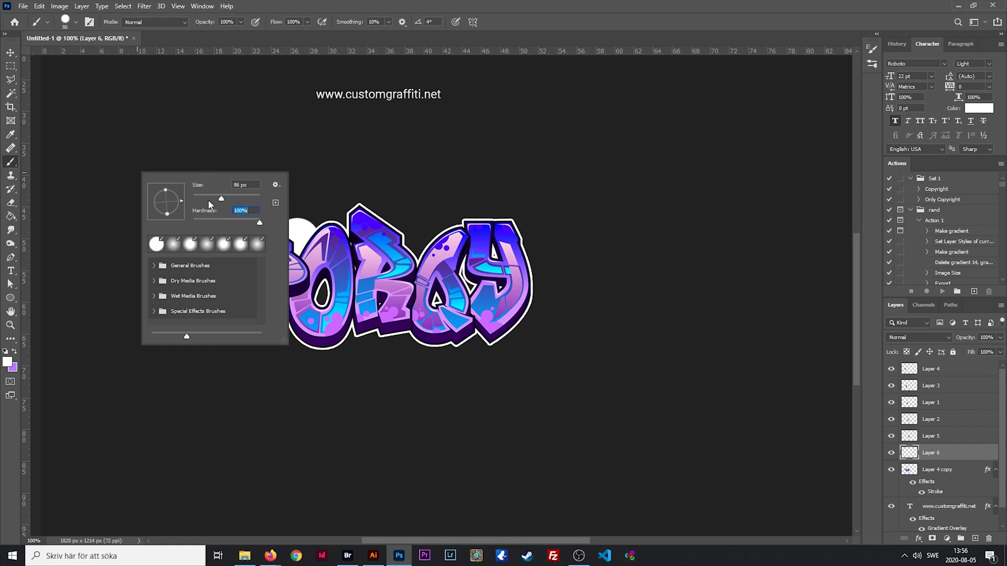
left_click_drag(261, 225, 244, 225)
left_click(415, 238)
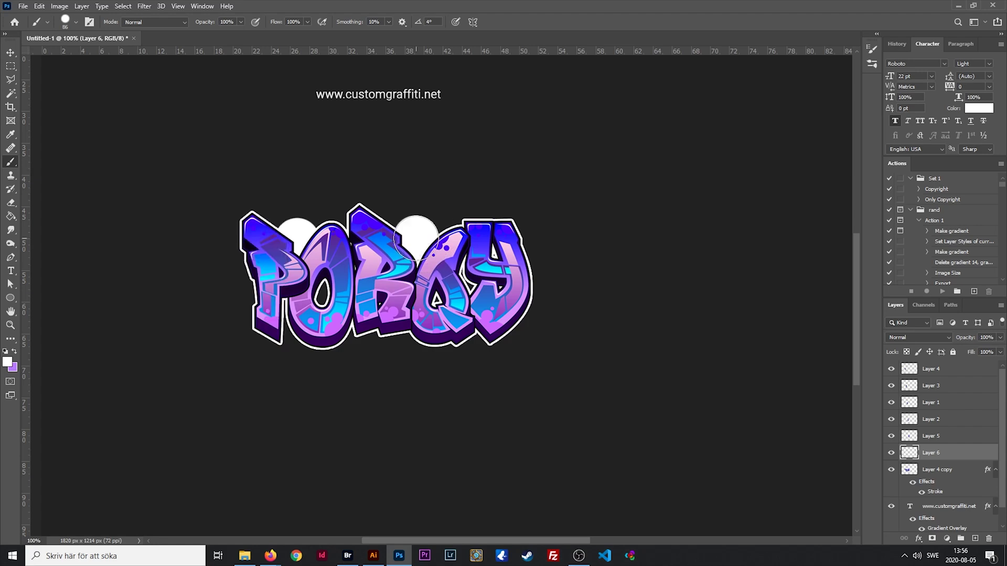
mouse_move(510, 300)
left_mouse_down()
mouse_move(514, 323)
mouse_move(445, 344)
mouse_move(390, 327)
mouse_move(294, 336)
mouse_move(278, 307)
mouse_move(257, 299)
mouse_move(337, 308)
left_mouse_up()
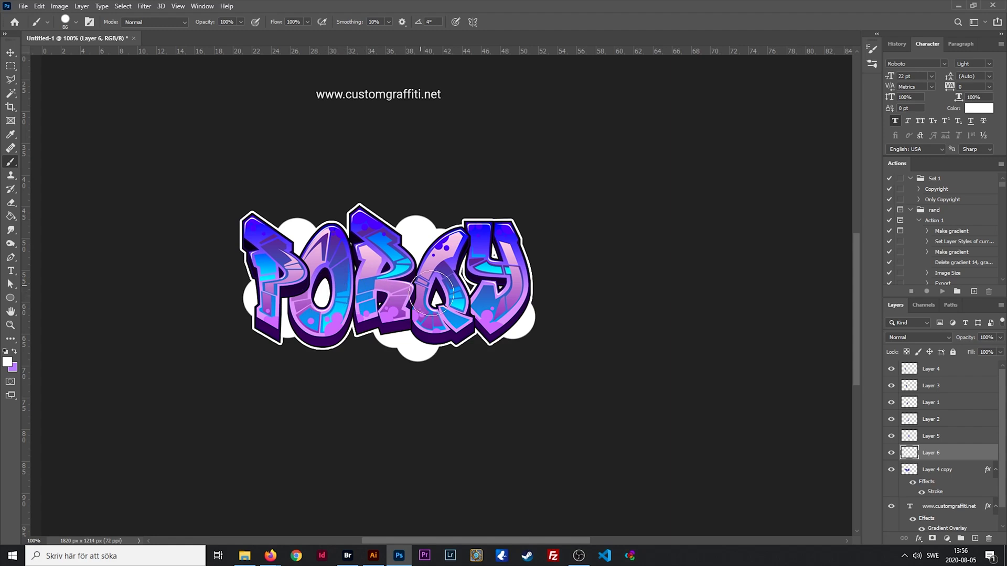
Reduce the brush to 32 px and paint medium white dots above the P and beside the Y
right_click(349, 278)
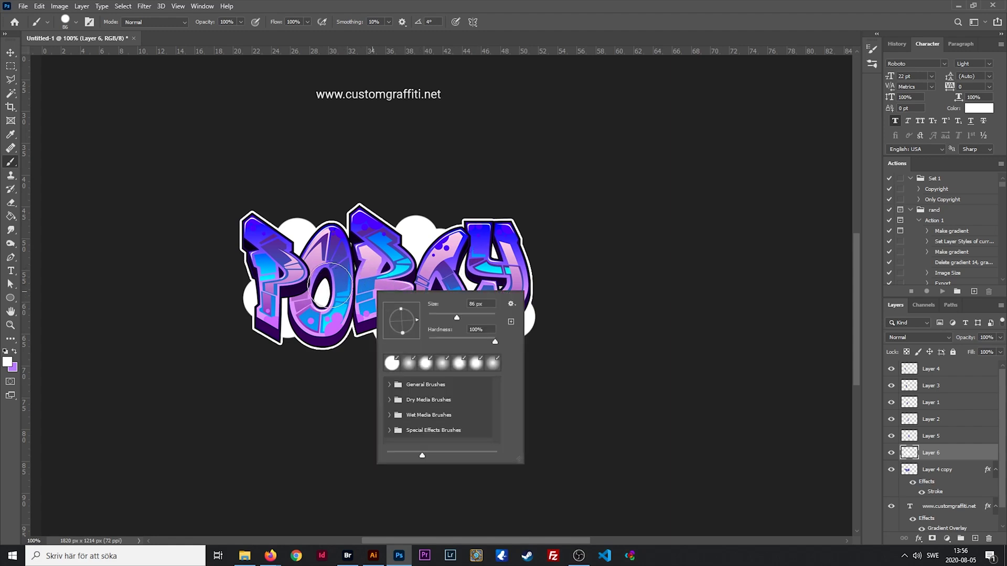
right_click(339, 254)
left_click_drag(447, 297, 428, 297)
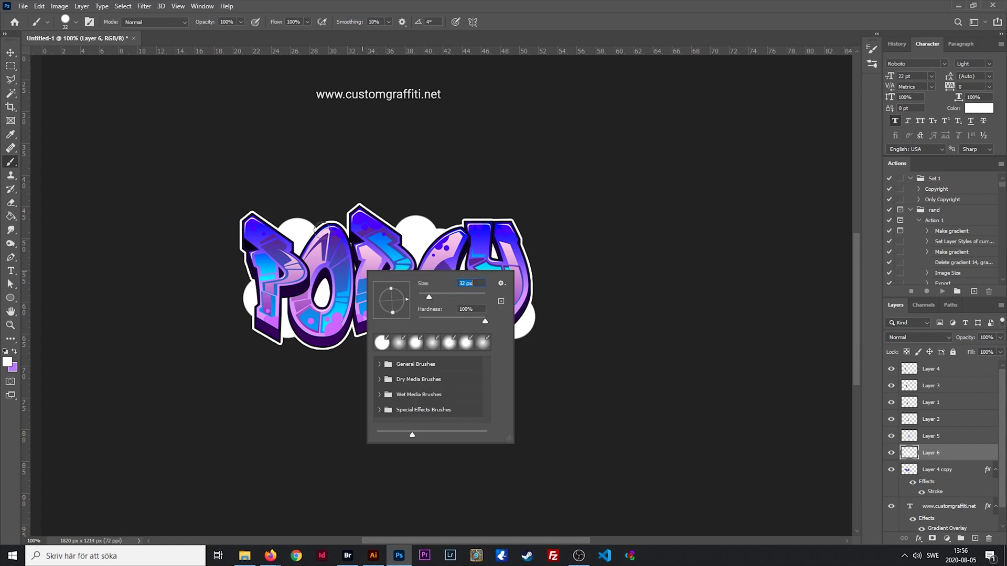
left_click(276, 214)
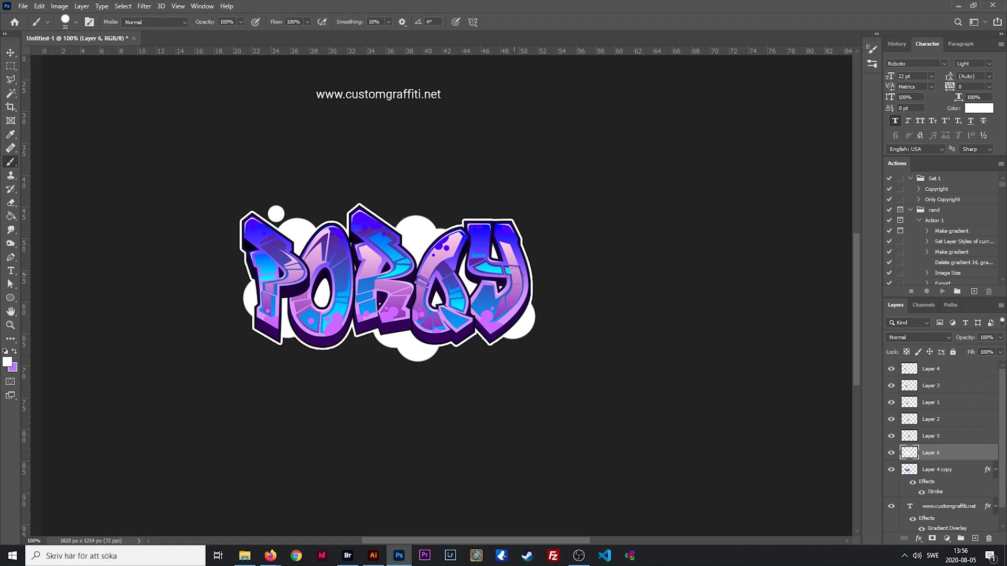
Reduce the brush to 17 px and paint small white dots below the R and above the gap between Q and Y
right_click(461, 277)
left_click_drag(527, 303, 518, 305)
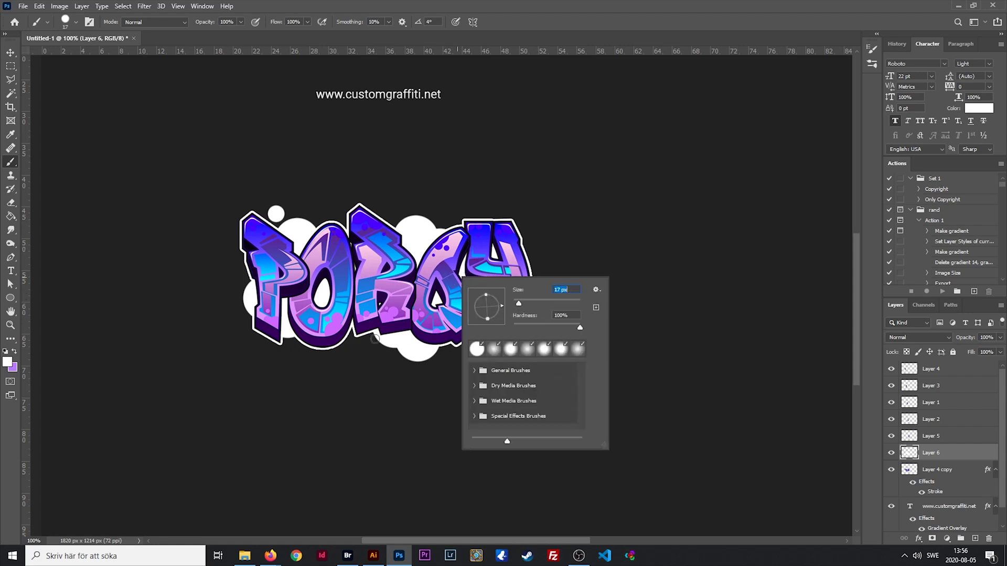
left_click(367, 342)
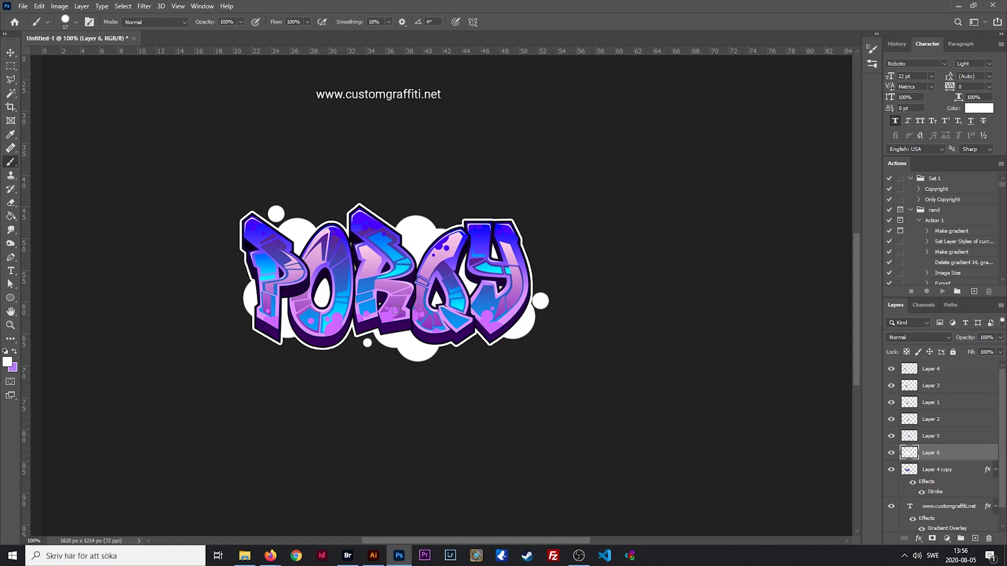
left_click(453, 220)
Merge the painted bubble layer with the stroked lettering copy into one layer
left_click(10, 52)
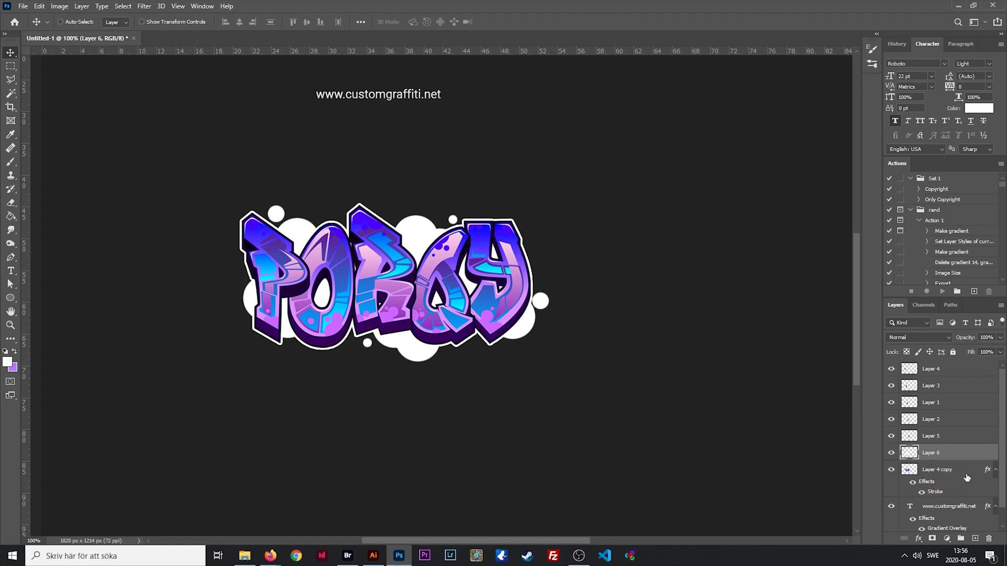
left_click(943, 476, "ctrl")
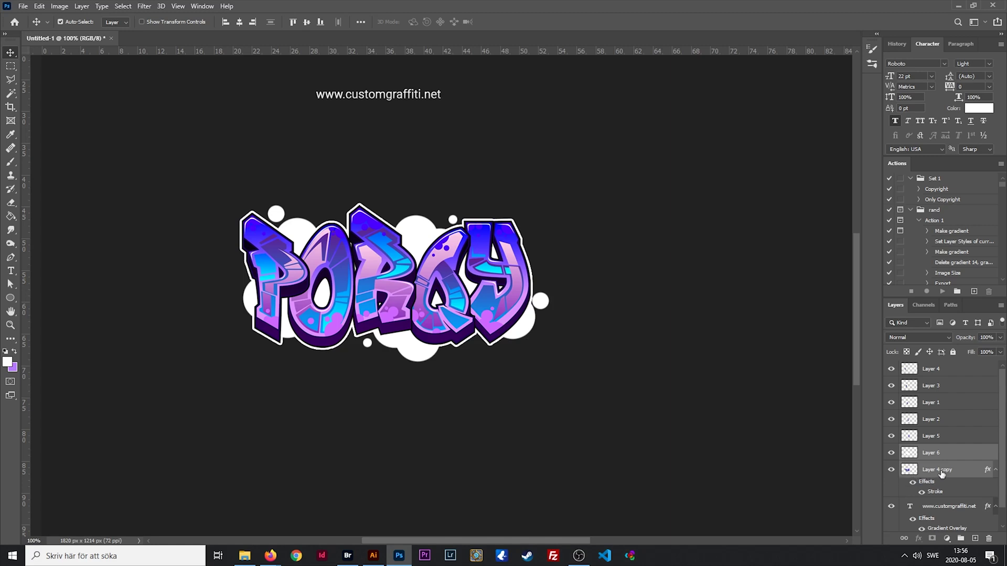
key("ctrl+e")
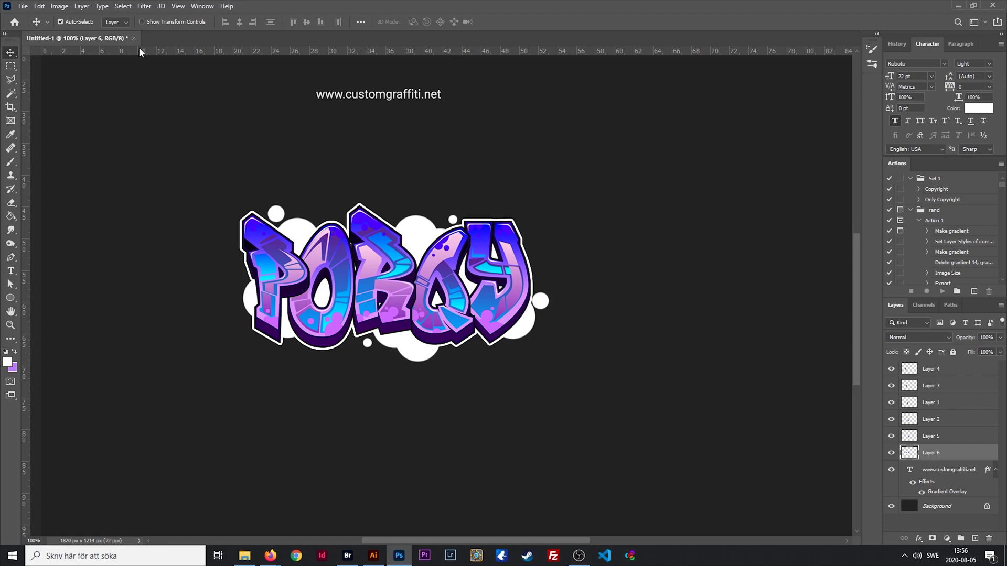
Add a Gradient Overlay to the merged bubble layer and open its gradient for editing
left_click(82, 6)
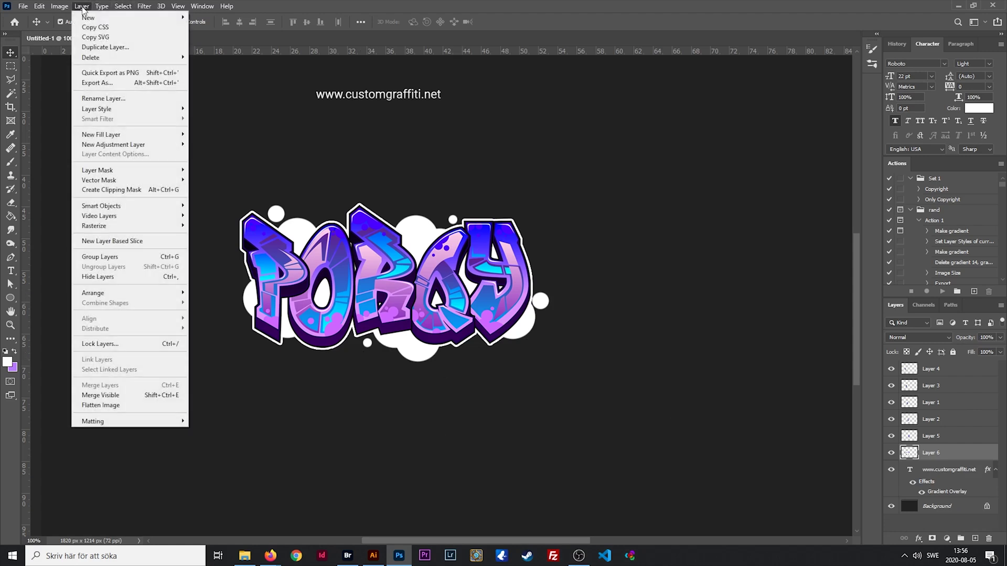
mouse_move(108, 110)
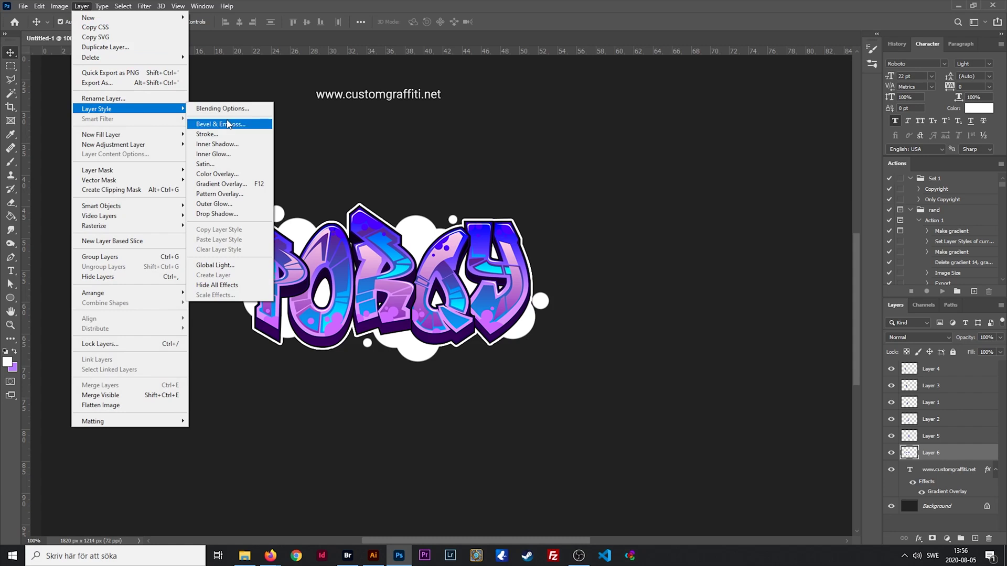
left_click(231, 184)
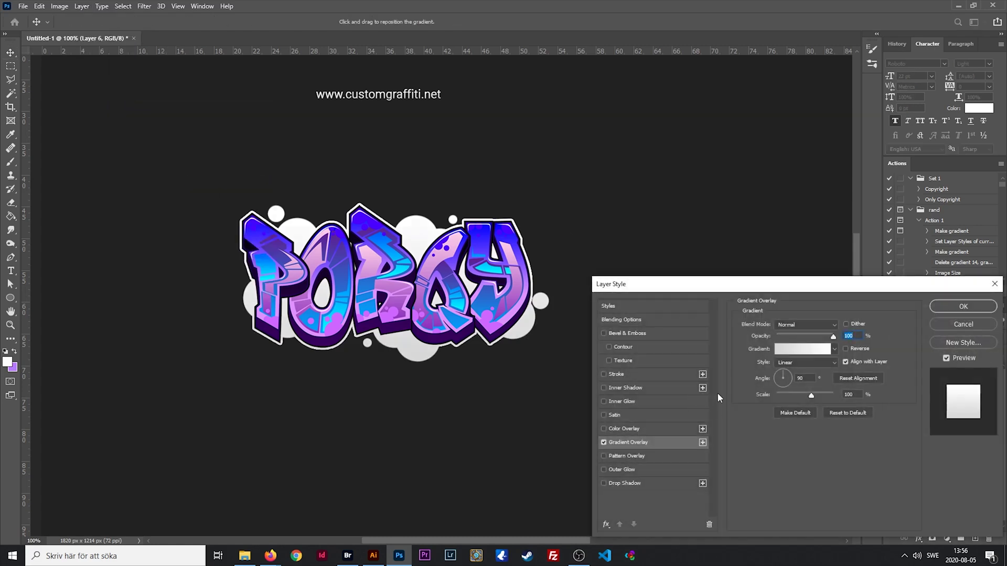
left_click(808, 356)
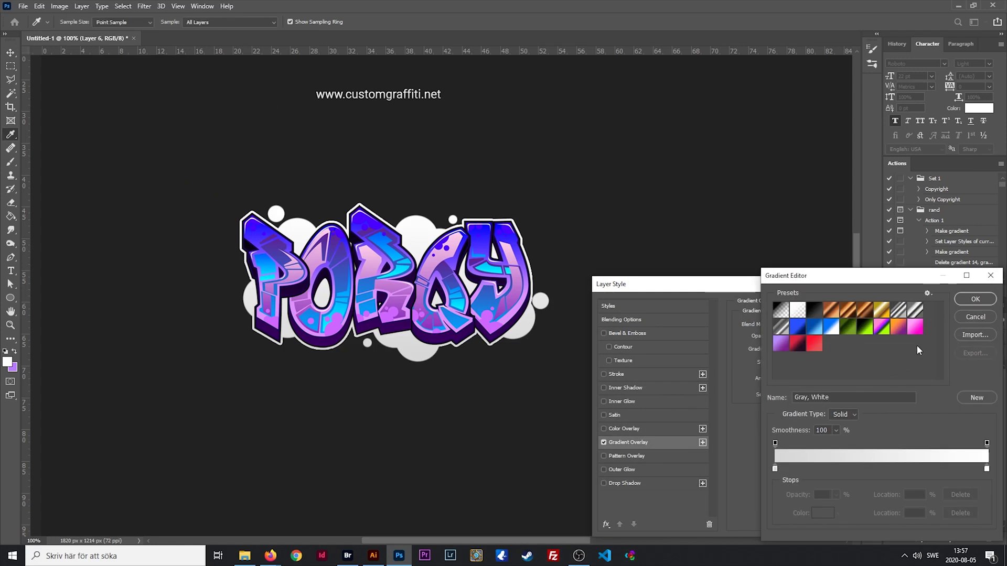
Try the orange-purple, red, copper and light purple gradient presets on the bubble layer
left_click(899, 327)
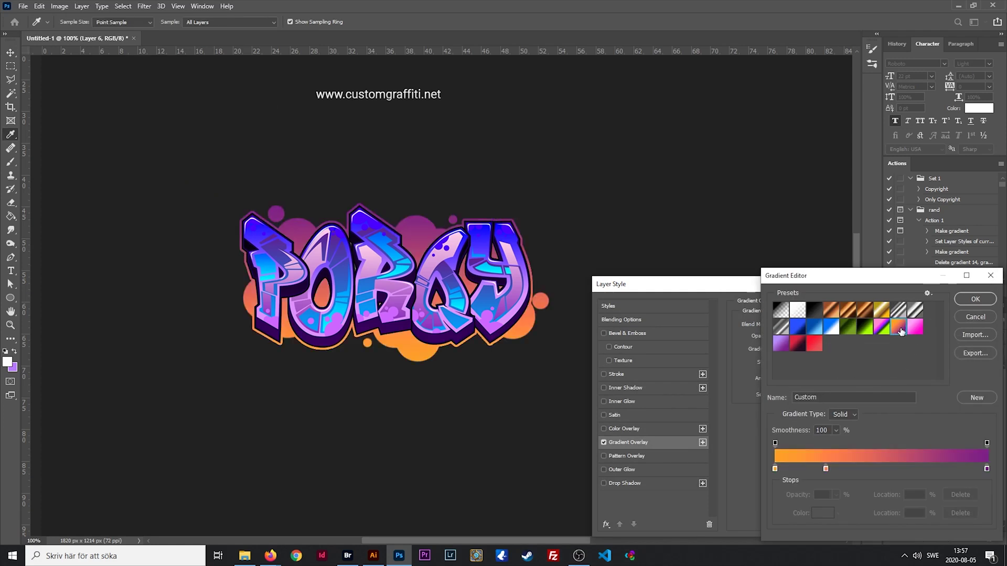
left_click(815, 346)
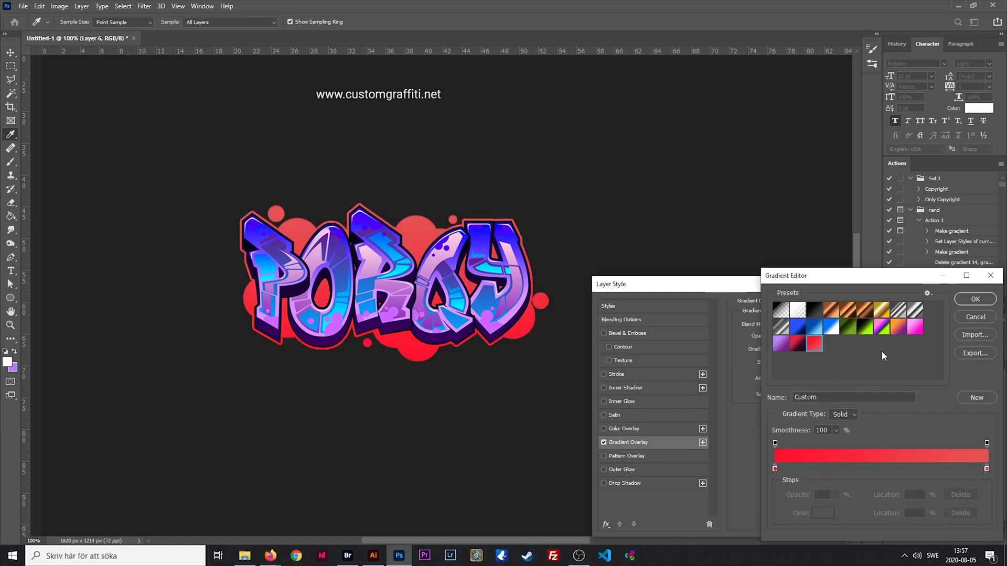
left_click(848, 310)
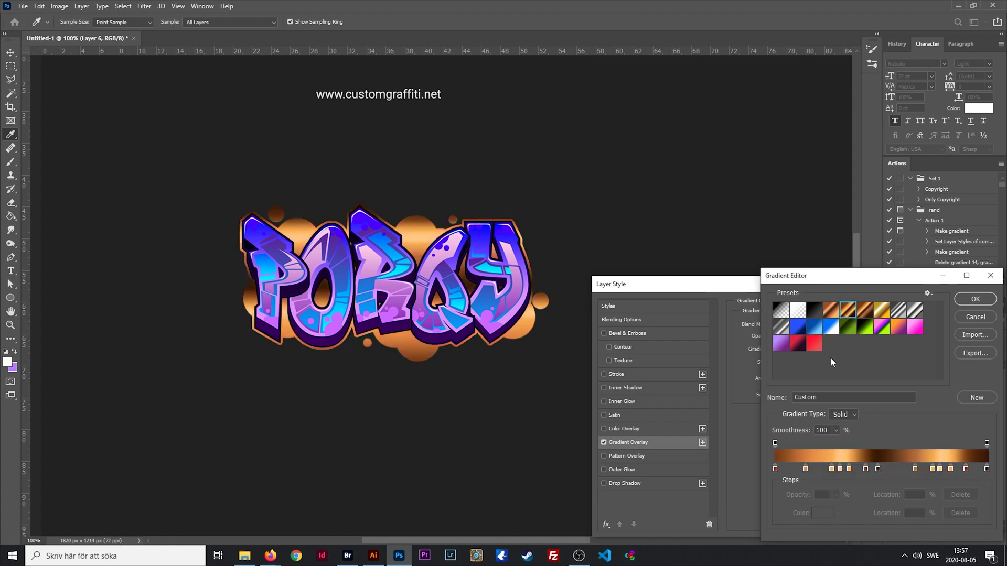
left_click(814, 345)
left_click(780, 344)
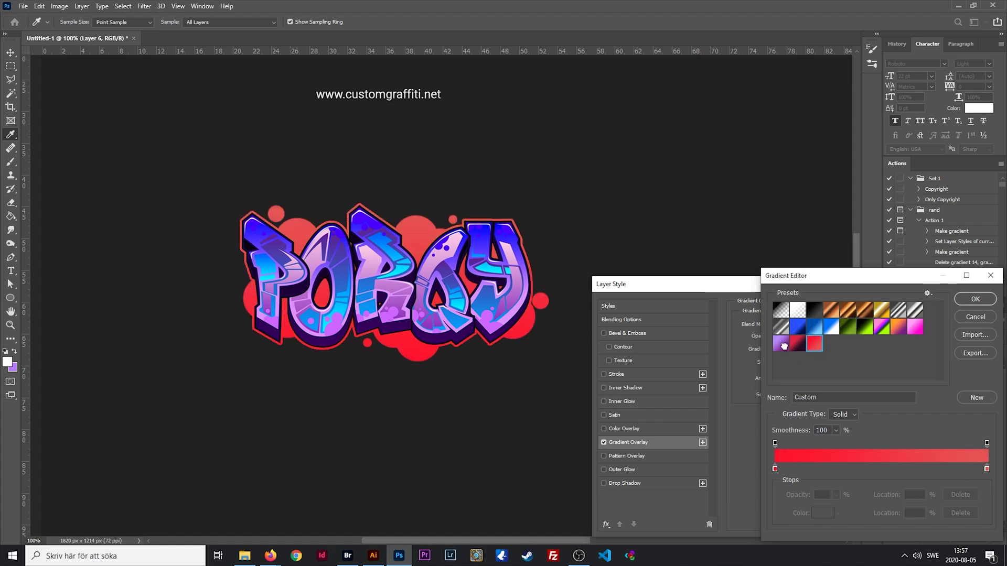
left_click(814, 345)
Apply the dark-to-light green gradient preset to the bubble layer with its dark colour stop at 46%, and confirm the overlay
left_click(848, 326)
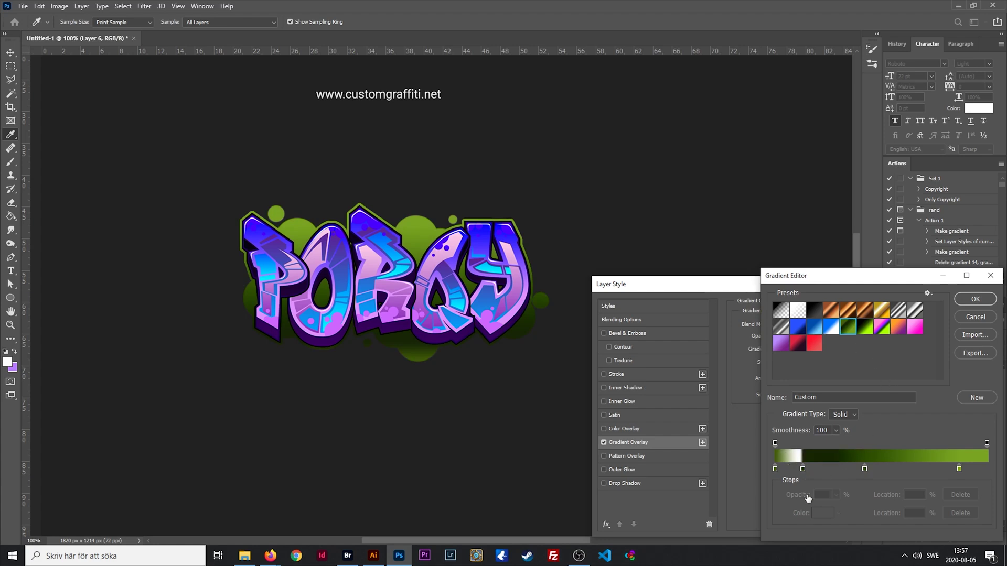
left_click_drag(805, 471, 873, 475)
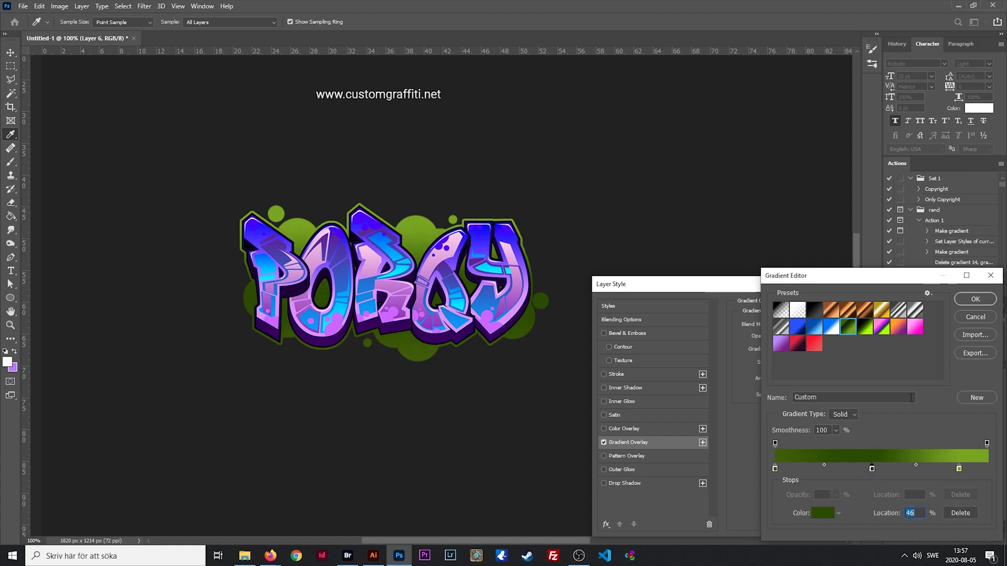
left_click(959, 318)
left_click(953, 309)
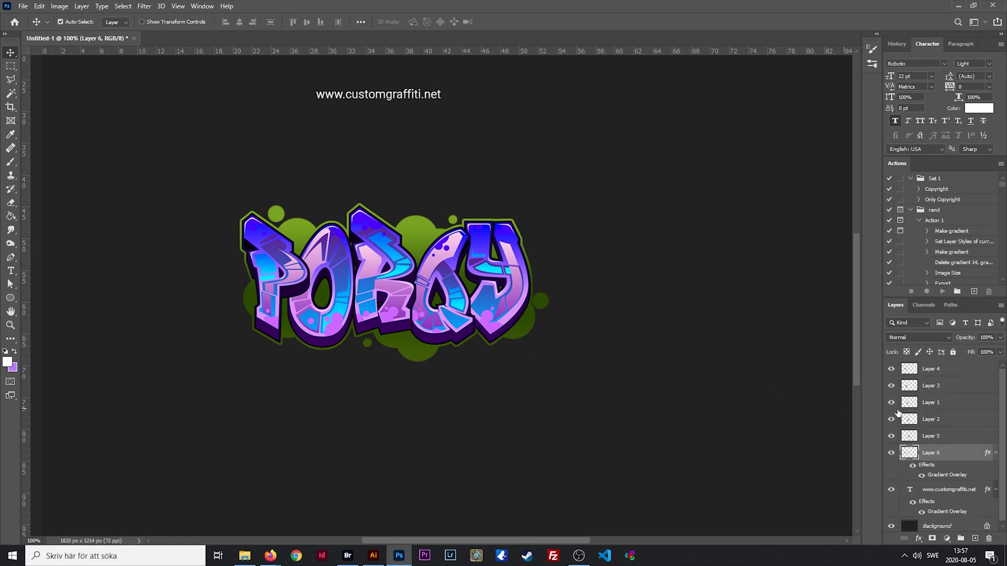
Add a new layer above Layer 4 and set up a soft white brush with 37 px size, 0% hardness and 26% opacity
left_click(950, 370)
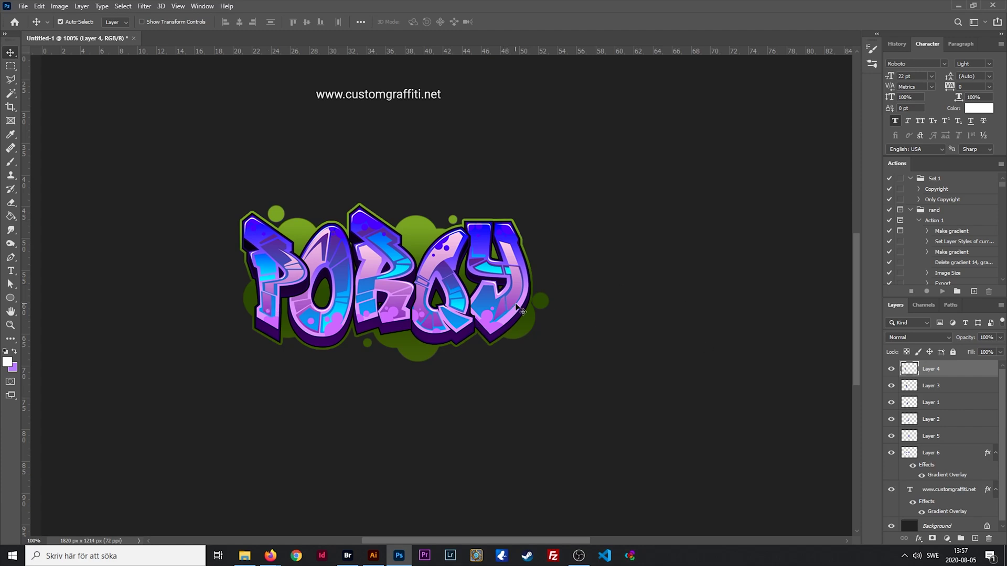
left_click(975, 539)
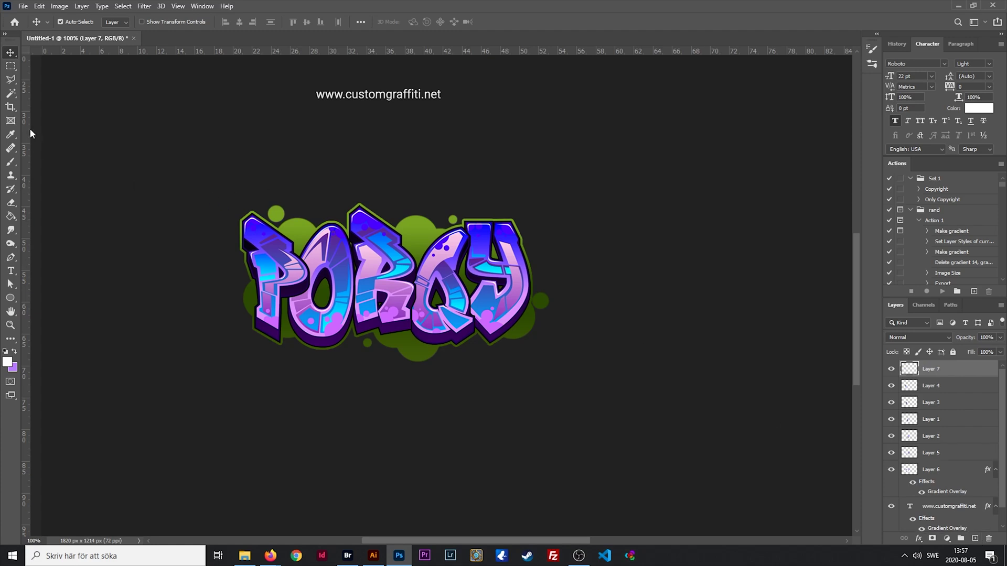
left_click(11, 162)
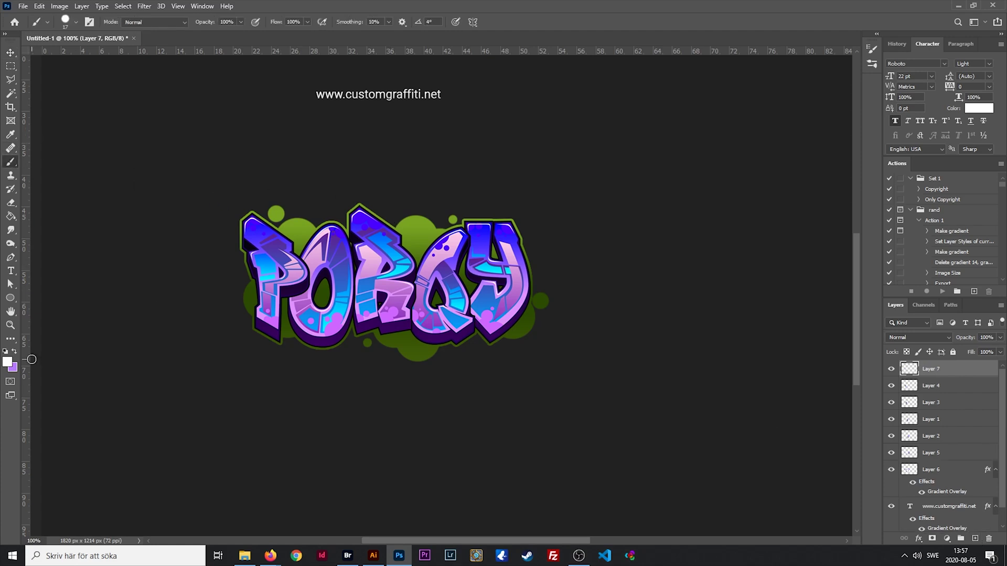
right_click(459, 228)
left_click_drag(528, 276, 514, 277)
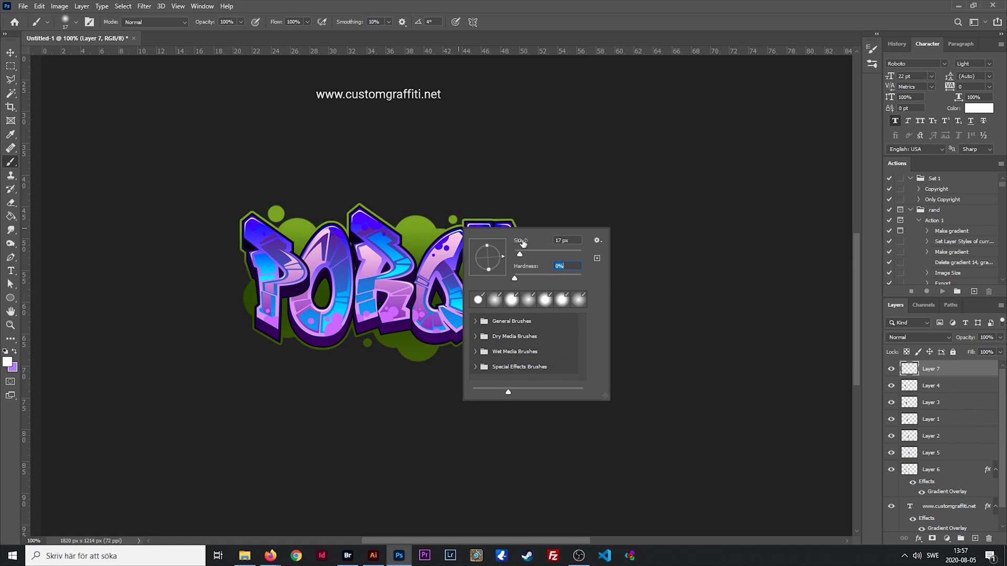
left_click_drag(520, 254, 526, 255)
left_click(239, 20)
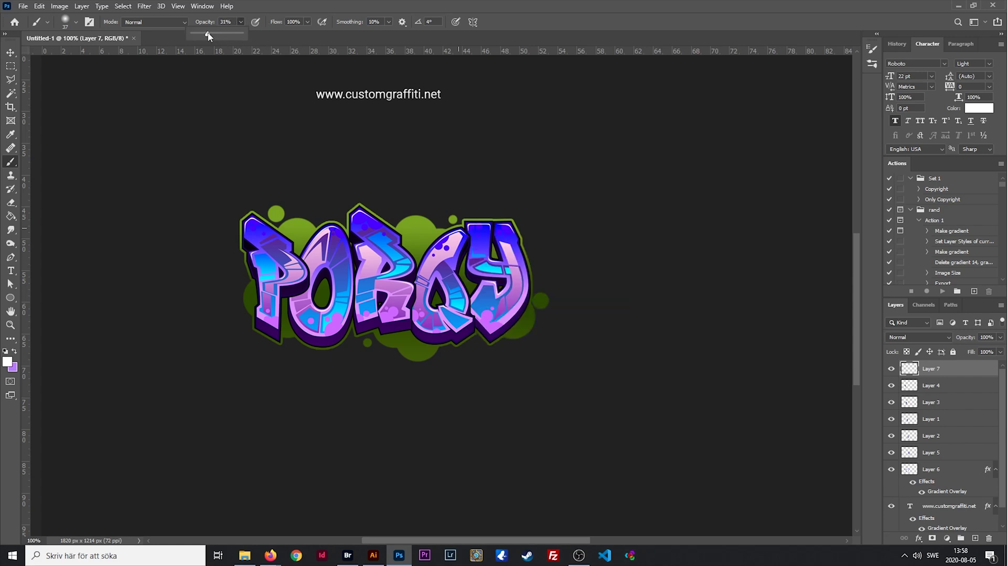
left_click_drag(208, 36, 205, 35)
Paint soft white glow highlights on the corners and edges of the P, R, Q and Y
left_click(252, 219)
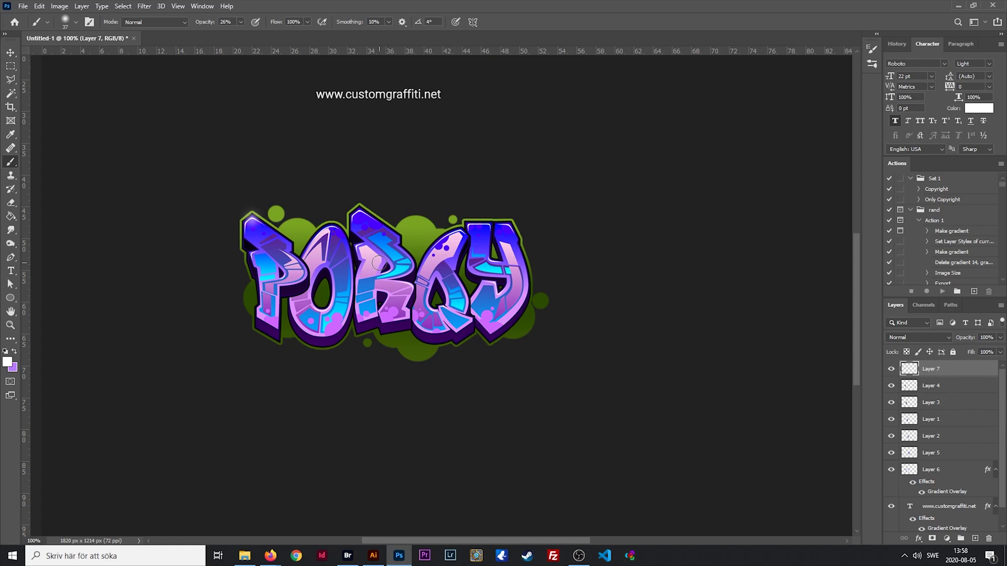
left_click(359, 219)
left_click(434, 310)
left_click(508, 227)
left_click(357, 246)
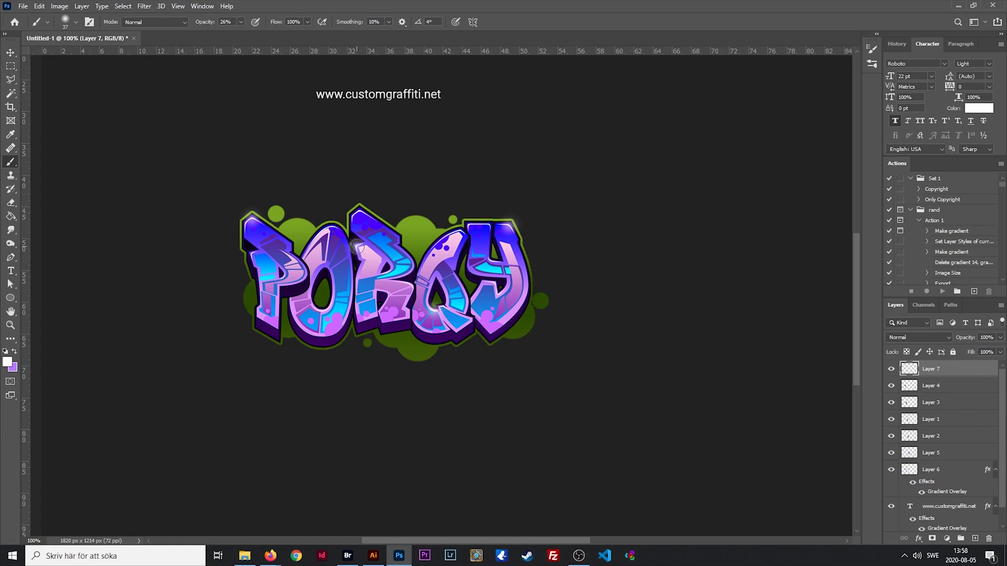
left_click(457, 234)
left_click(280, 277)
Reduce the soft brush to 12 px and brighten the centres of the painted highlights
right_click(433, 252)
left_click_drag(503, 278, 495, 282)
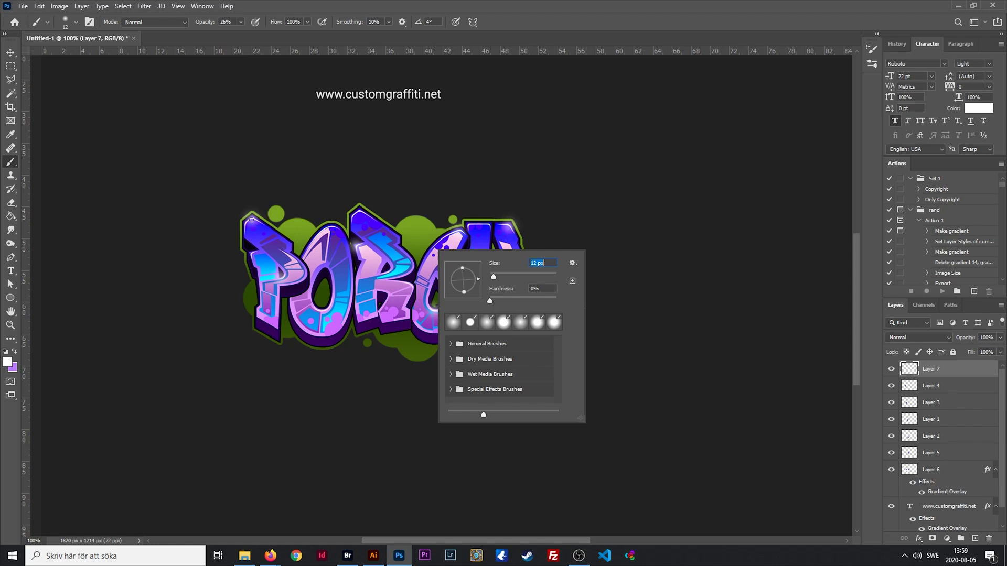
key("Return")
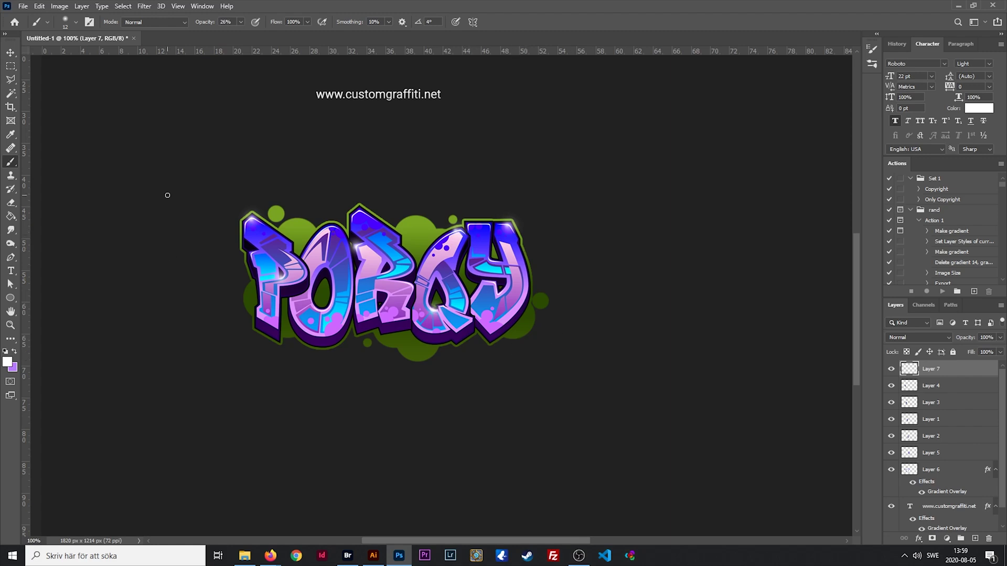
Select a rectangle around the PORQY artwork that excludes the web address, and crop the image to it
left_click(11, 67)
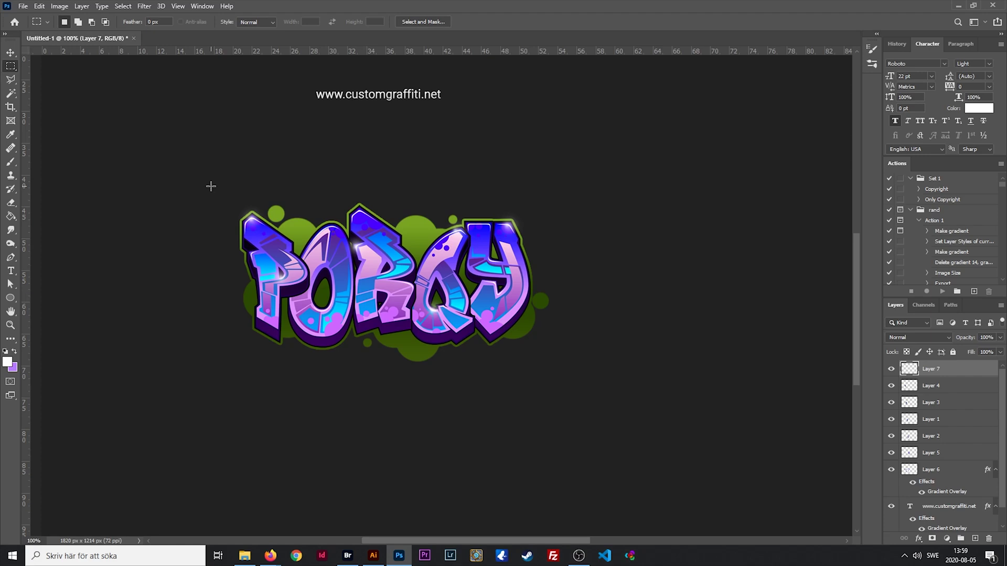
left_click_drag(201, 186, 567, 379)
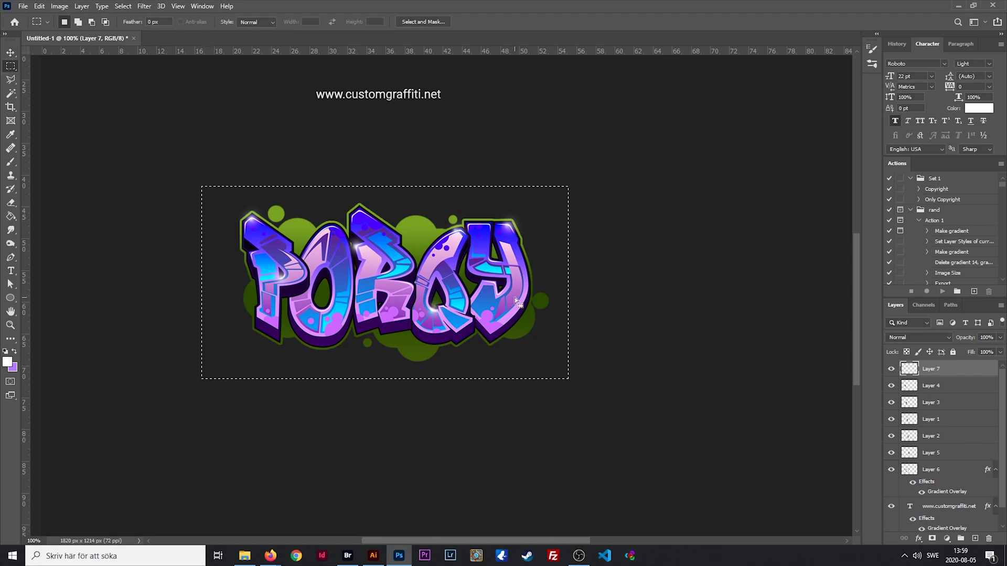
left_click(59, 7)
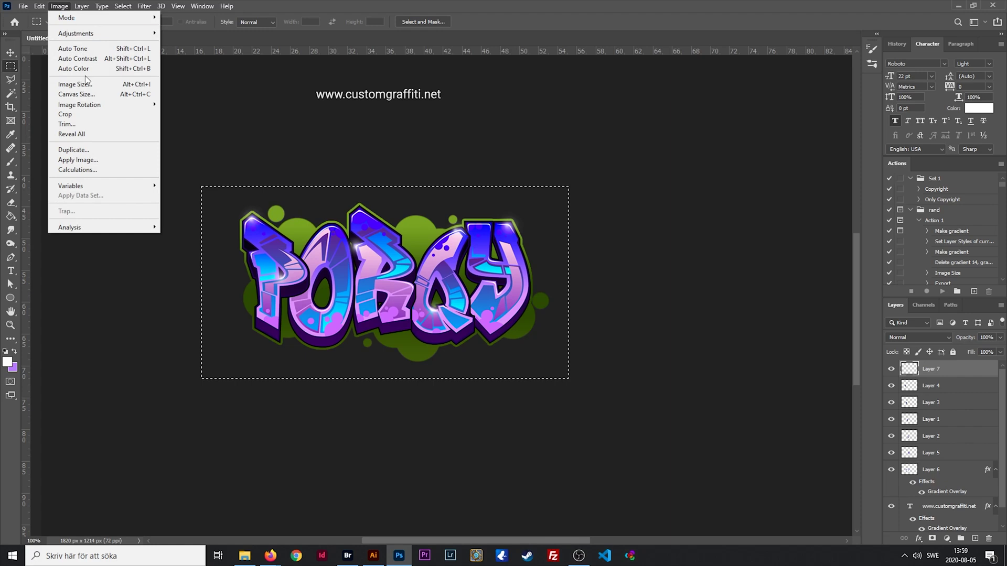
left_click(65, 114)
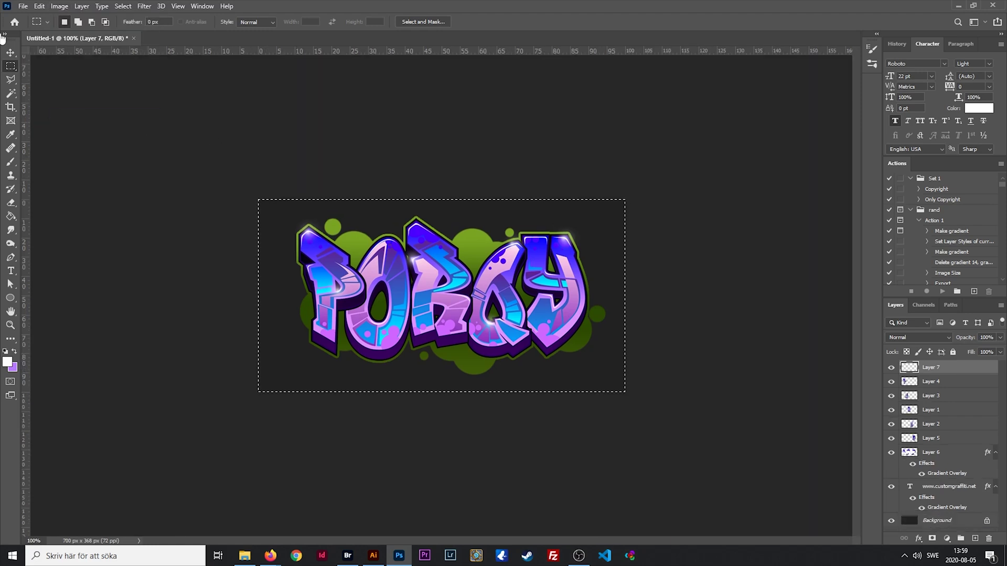
Check the cropped image's pixel dimensions in the Image Size settings without changing them
left_click(11, 53)
left_click(204, 155)
left_click(60, 6)
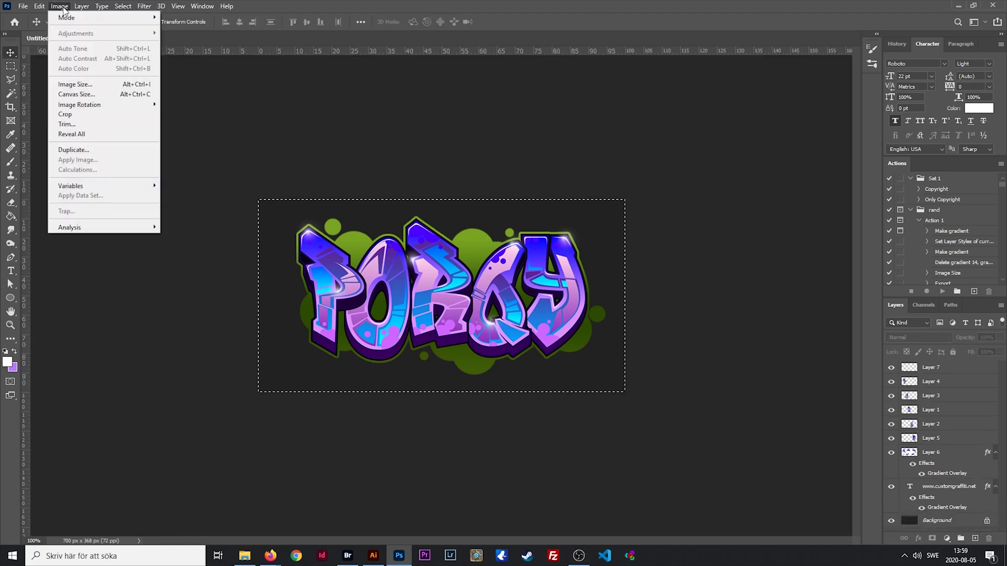
left_click(68, 83)
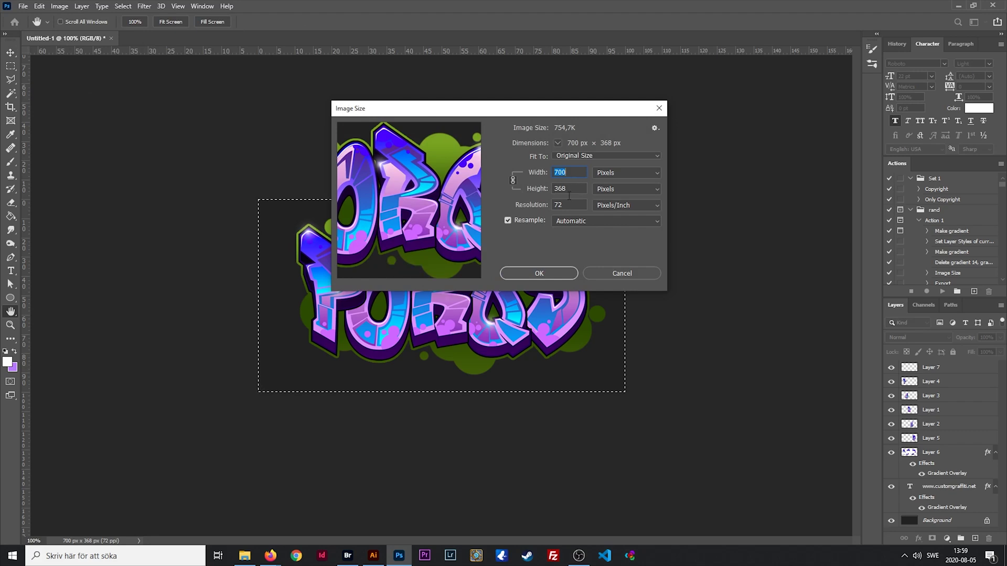
left_click(620, 275)
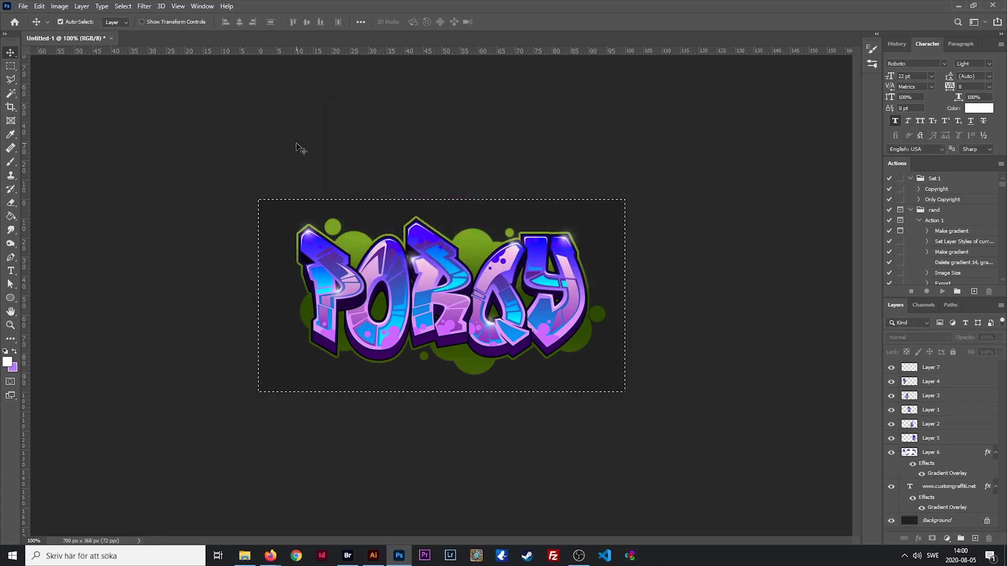
Clear the rectangular selection around the cropped design and return to the Move tool
left_click(11, 66)
left_click(146, 131)
left_click(10, 52)
Open the Save for Web export and lower the JPEG quality to 57
left_click(23, 7)
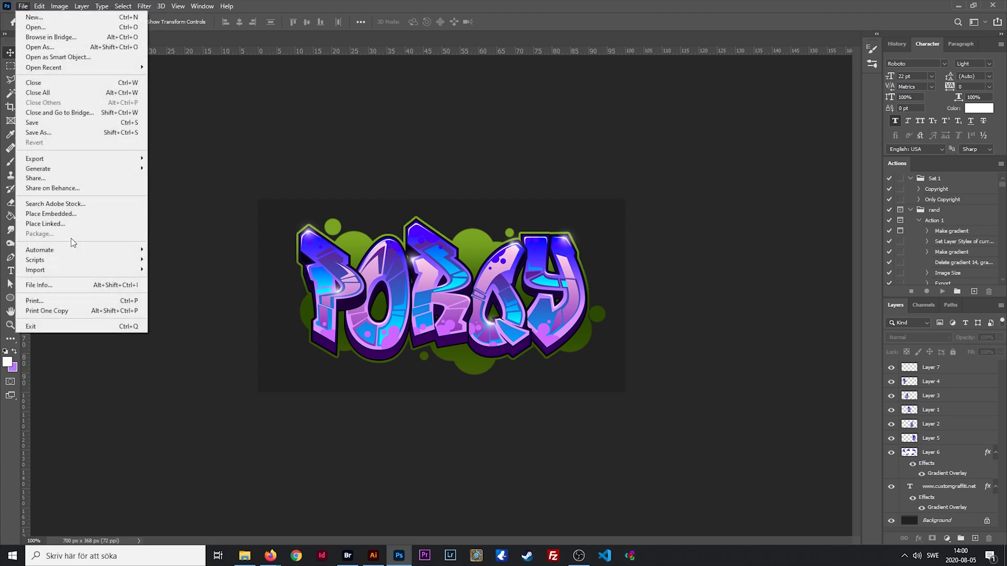
mouse_move(64, 160)
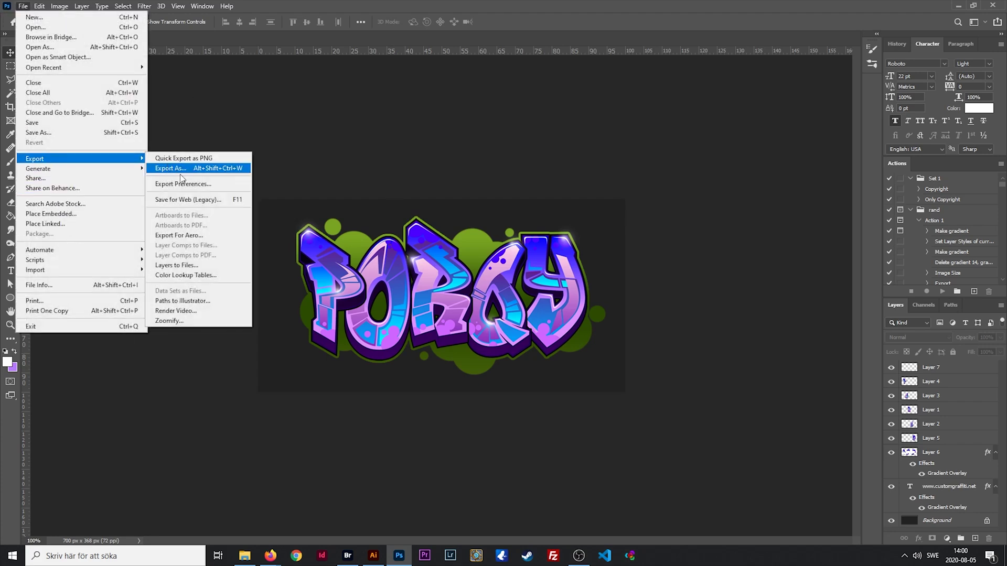
left_click(183, 201)
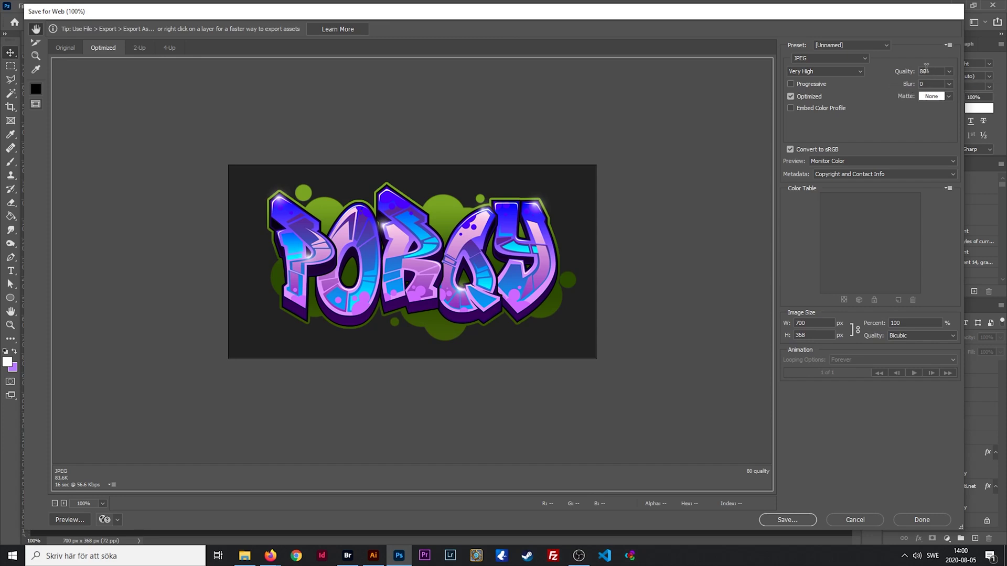
left_click(949, 71)
left_click(927, 86)
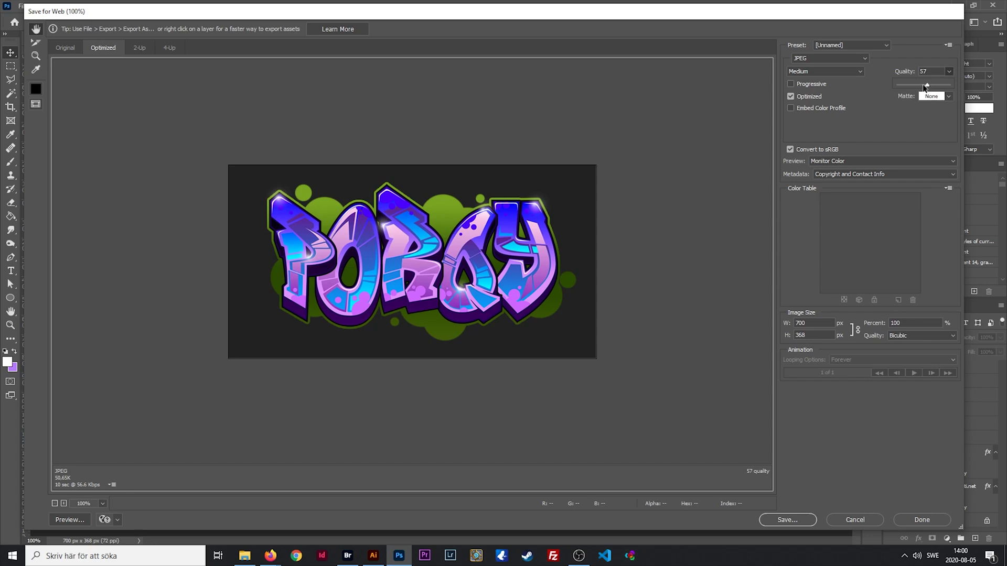
Magnify the export preview to 300% around the R and compare different JPEG quality levels
left_click(405, 223)
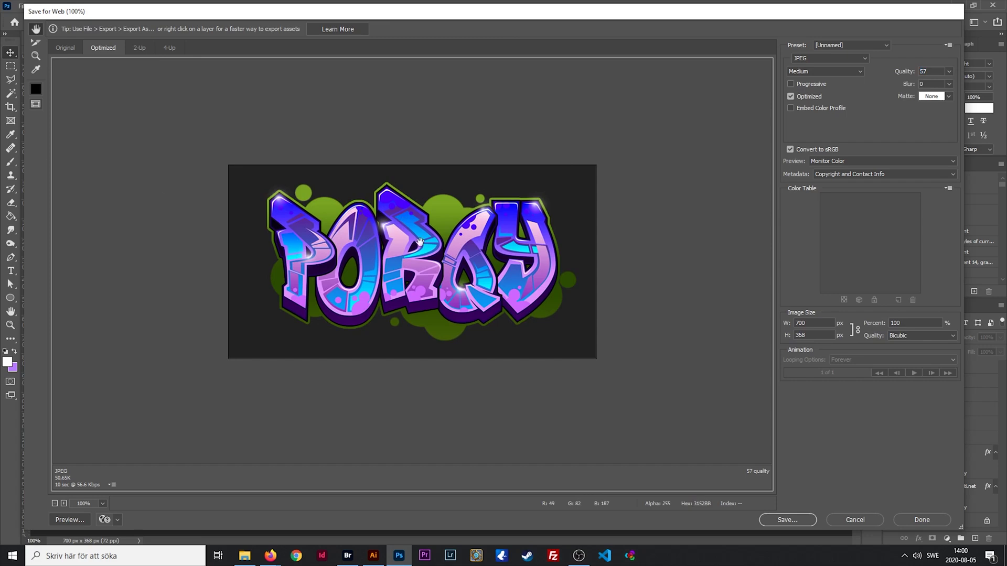
left_click(35, 55)
left_click(420, 233)
left_click(422, 220)
left_click(949, 72)
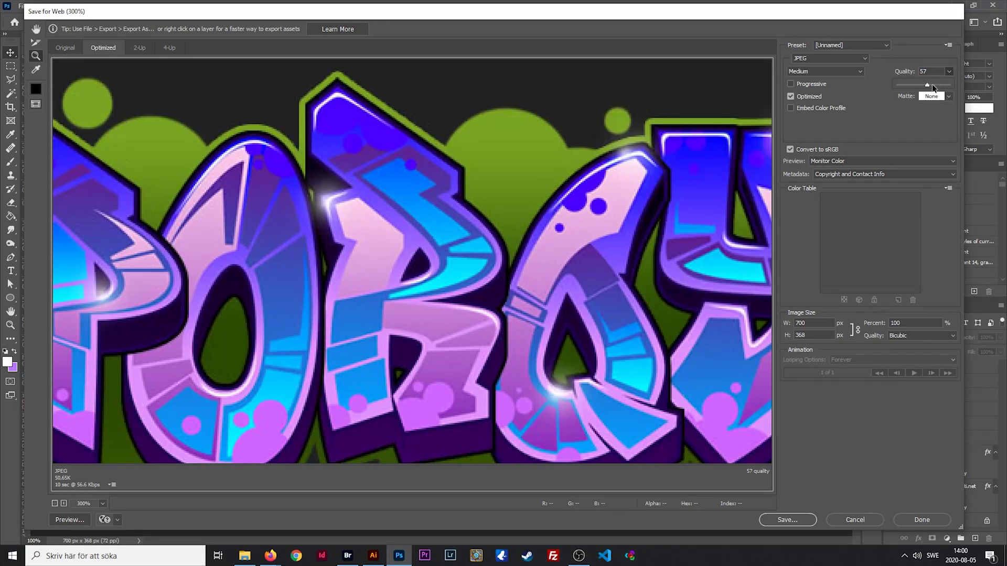
left_click_drag(936, 88, 921, 87)
left_click(933, 86)
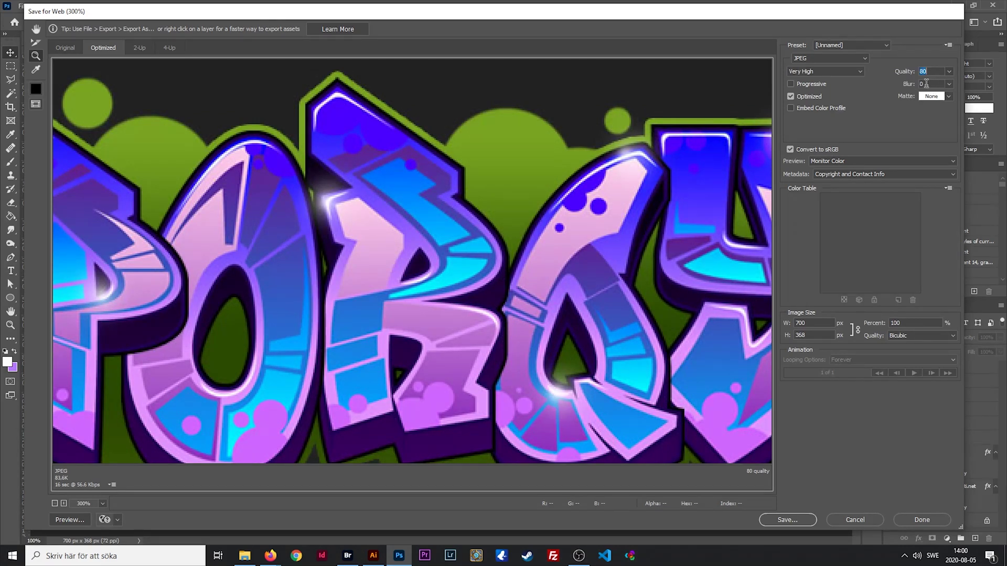
Try a JPEG quality of 100, set it back to 80 and leave the export without saving
left_click(950, 72)
left_click_drag(941, 86, 952, 86)
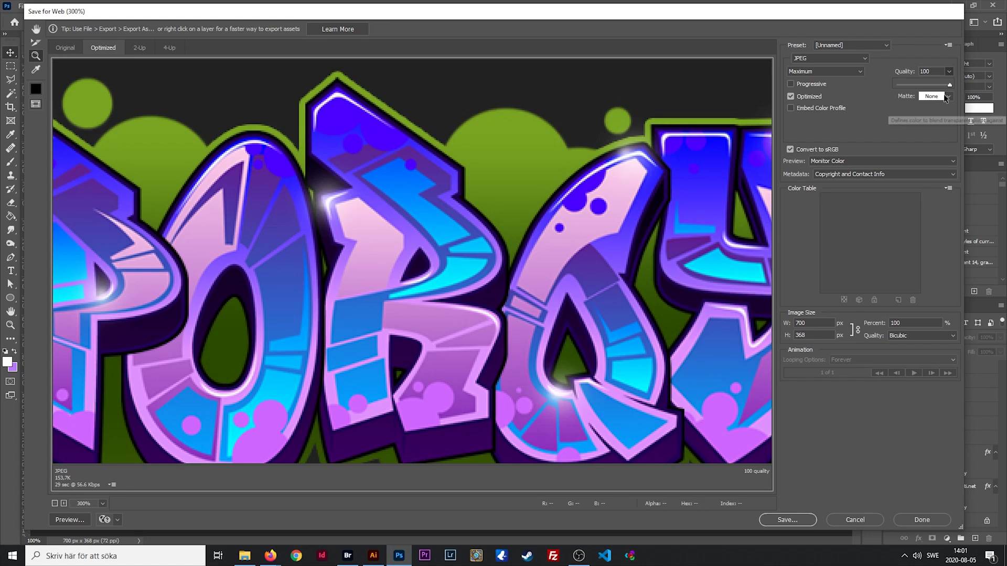
left_click_drag(949, 85, 938, 86)
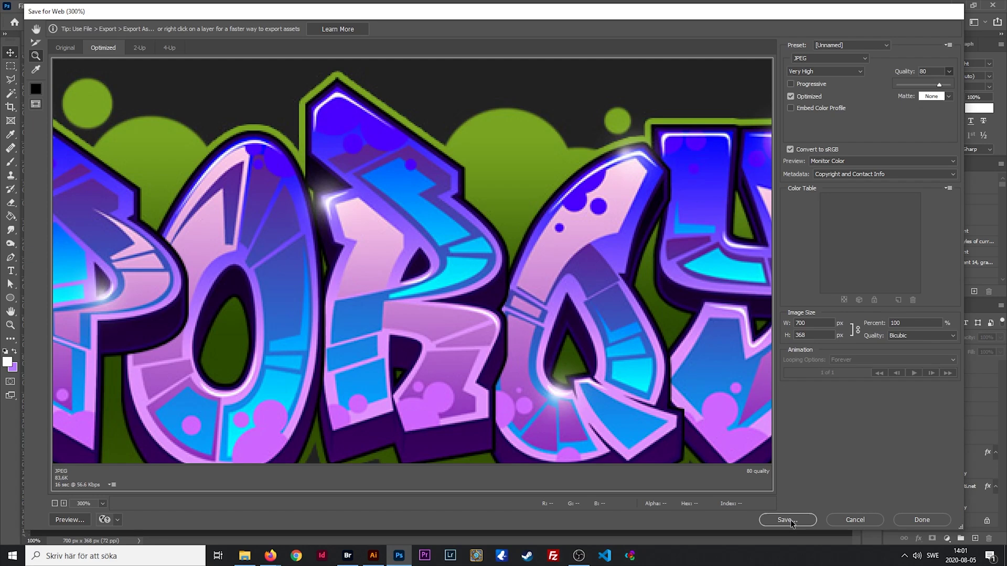
left_click(837, 525)
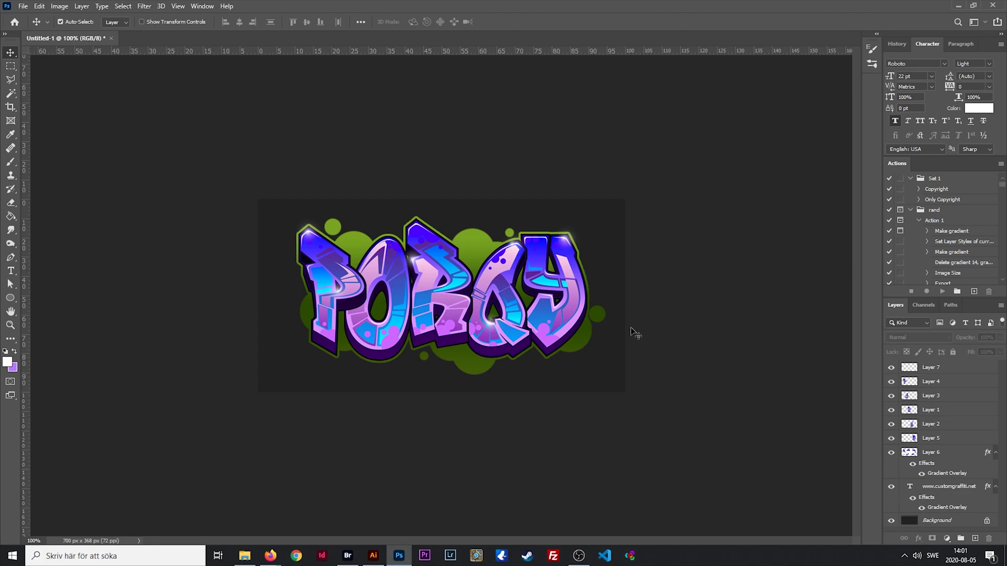
Switch to Firefox, browse the graffiti fonts in the MindGem store and open the Graffiti Font - Ghost product
mouse_move(275, 556)
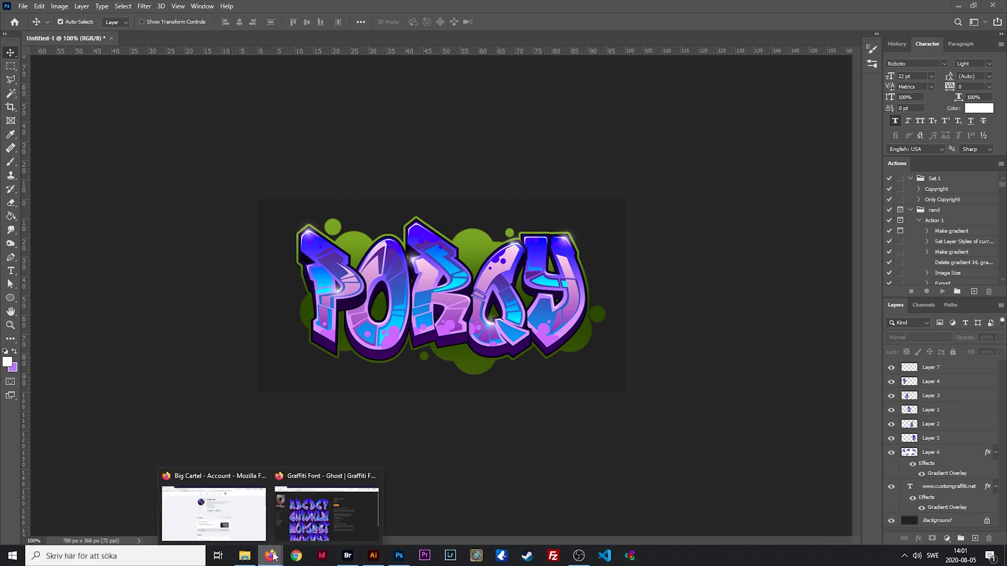
left_click(314, 493)
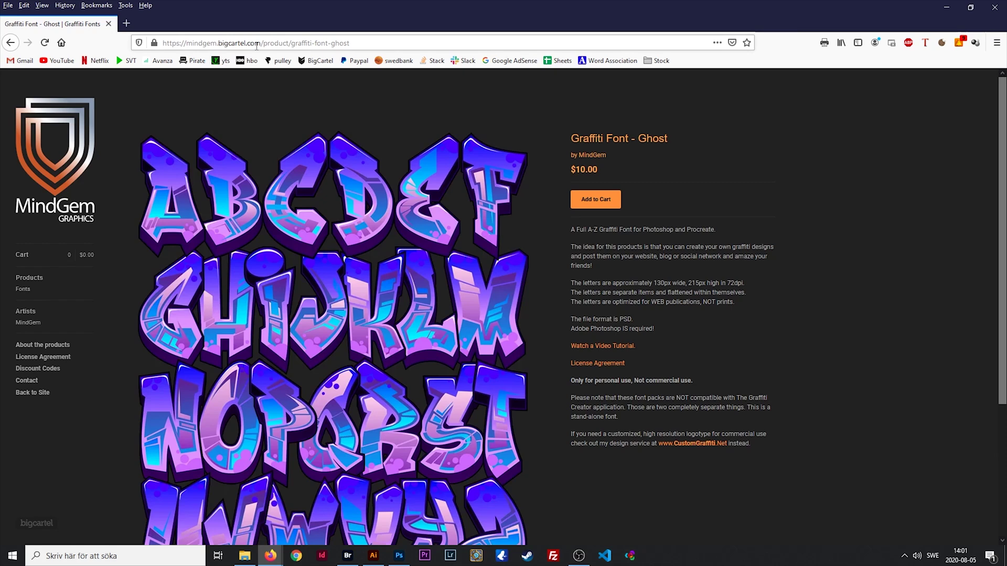
left_click(73, 173)
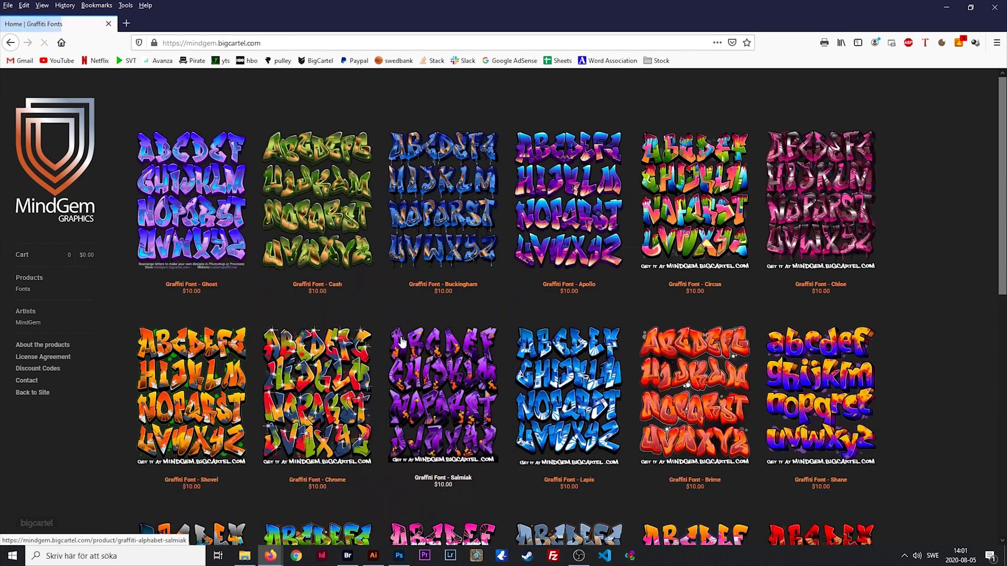
scroll(100, 157, "down", 10)
scroll(355, 221, "up", 10)
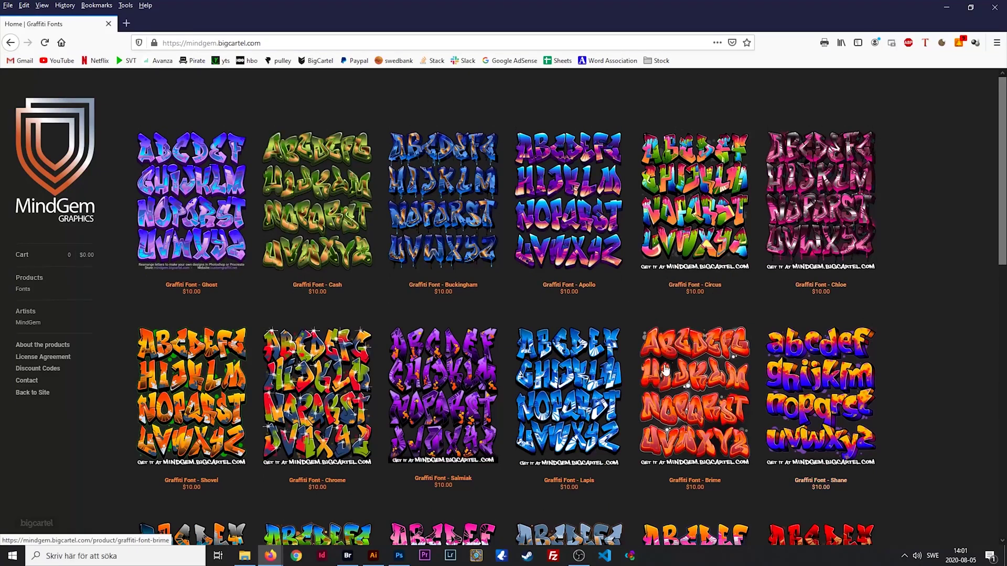
left_click(241, 212)
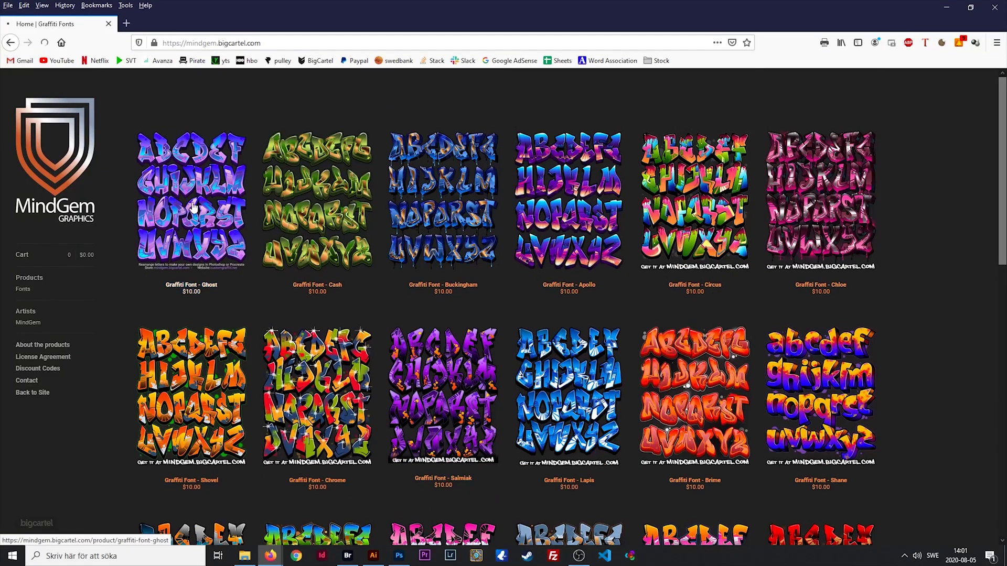